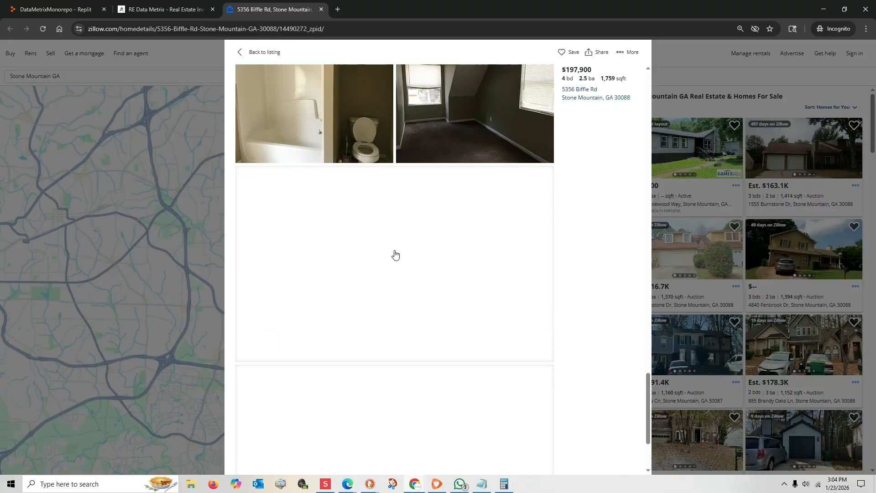
# Step: Copy the subject property's Zillow listing URL and look the property up with it in RE Data Metrix's Deal Analysis
pyautogui.click(240, 52)
pyautogui.click(240, 29)
pyautogui.hotkey('ctrl', 'c')
pyautogui.rightClick(240, 29)
pyautogui.click(263, 78)
pyautogui.click(174, 10)
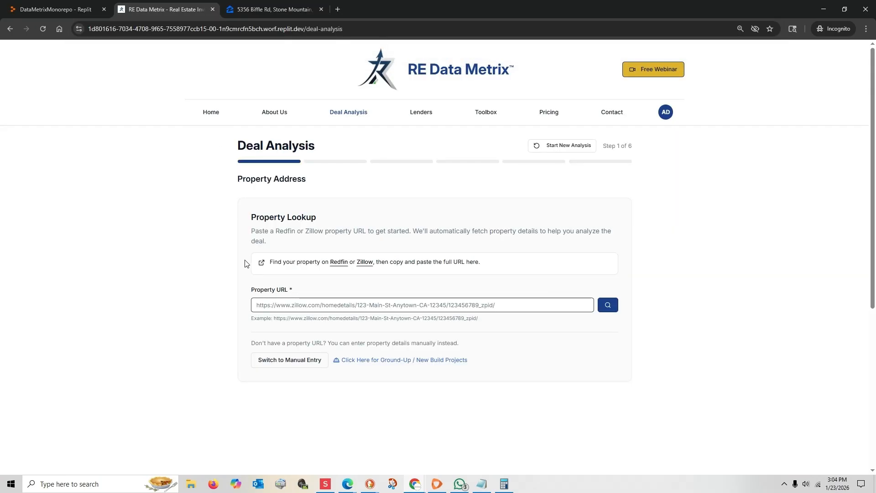
pyautogui.click(268, 305)
pyautogui.hotkey('ctrl', 'v')
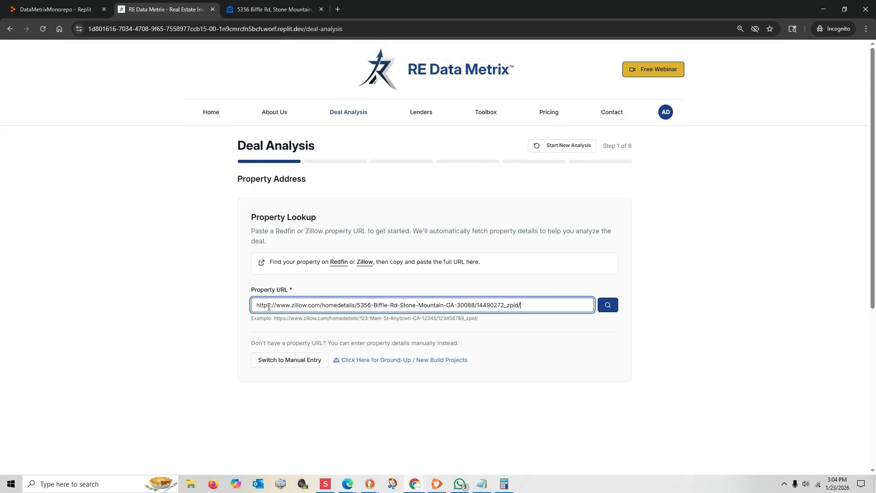
pyautogui.press('Return')
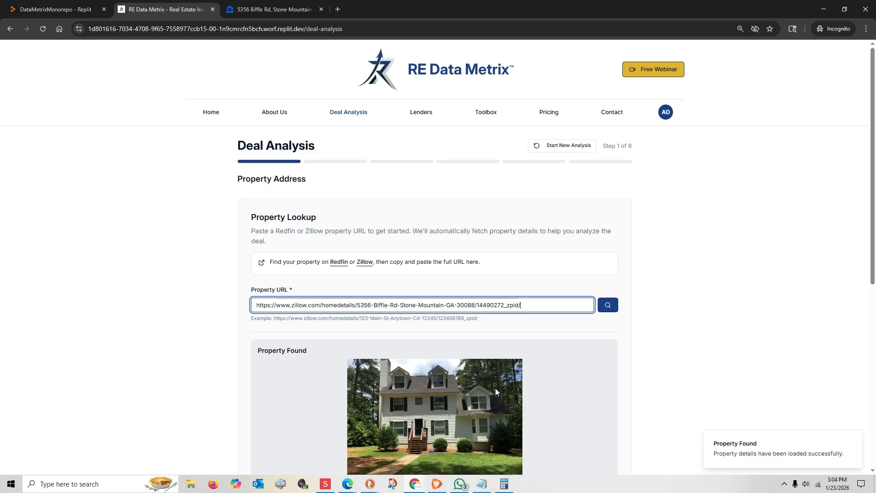
# Step: Continue with the found property, review its pre-filled property details and proceed to the purchase details
pyautogui.scroll(-3, 438, 380)
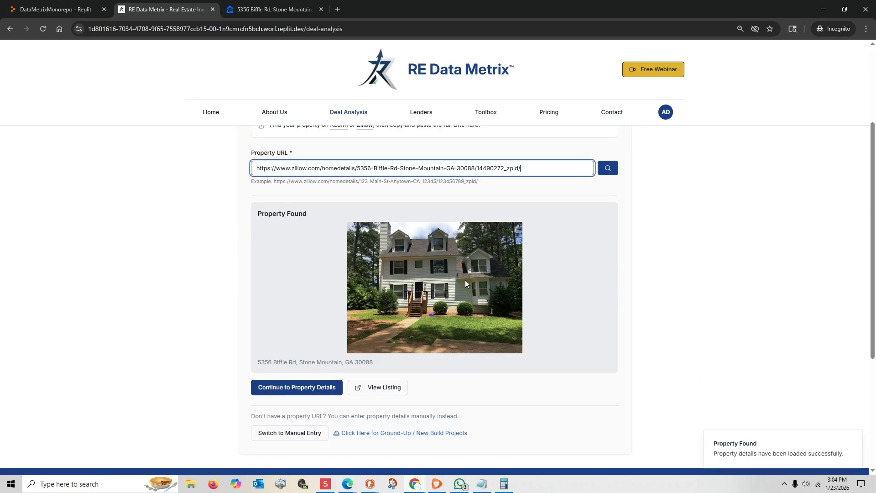
pyautogui.click(311, 388)
pyautogui.scroll(-1, 312, 385)
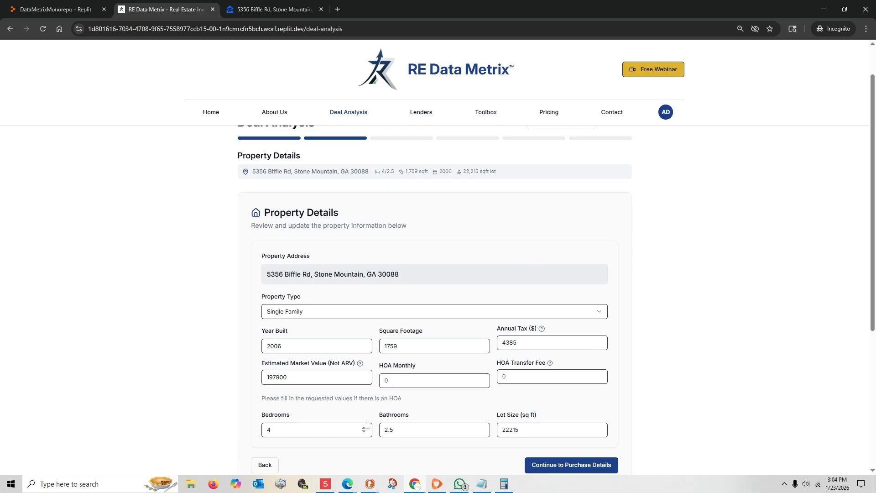
pyautogui.scroll(1, 564, 358)
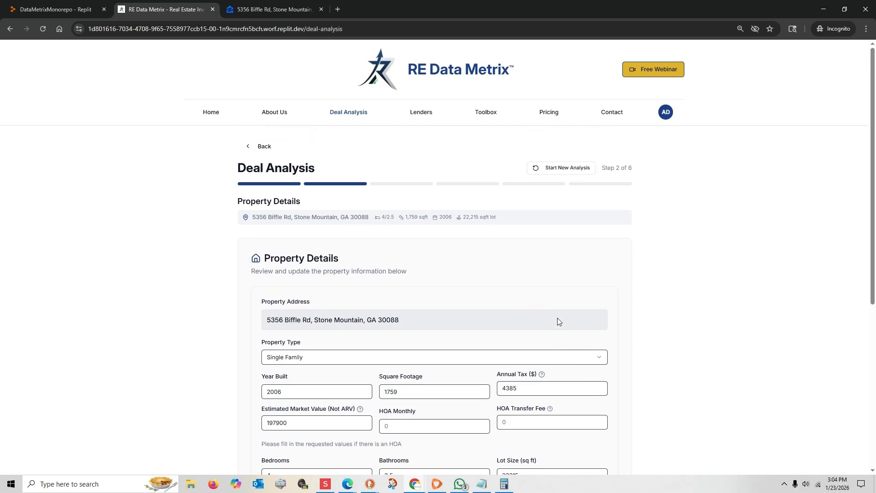
pyautogui.scroll(-3, 573, 216)
pyautogui.click(567, 373)
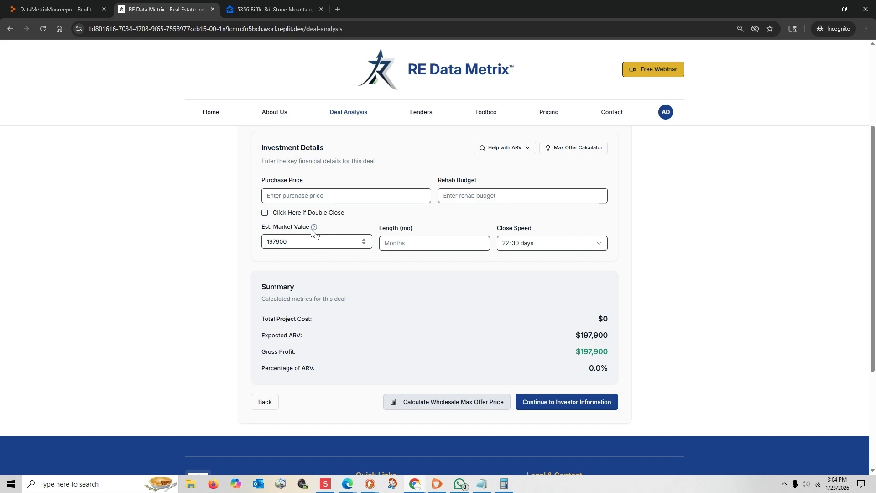
# Step: Search comparable sales for the ARV within ½ mi and 6 mo, and sort them by sale price from highest to lowest
pyautogui.moveTo(315, 228)
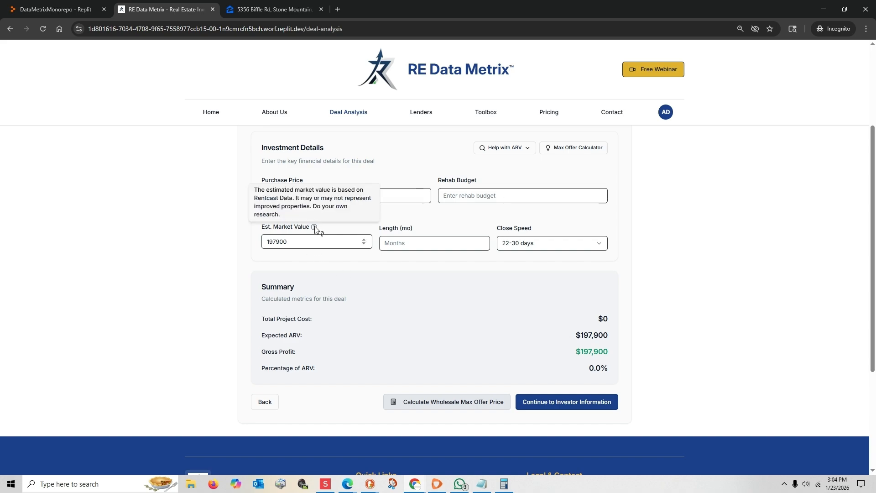
pyautogui.click(513, 151)
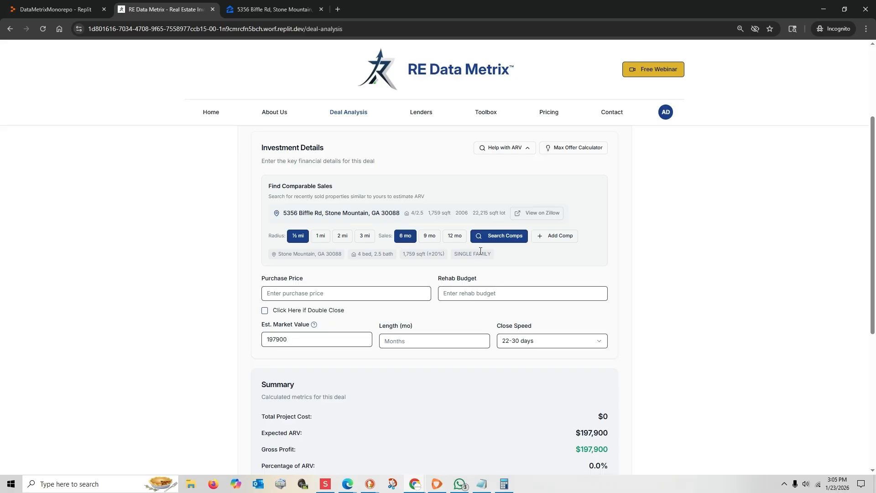
pyautogui.click(496, 237)
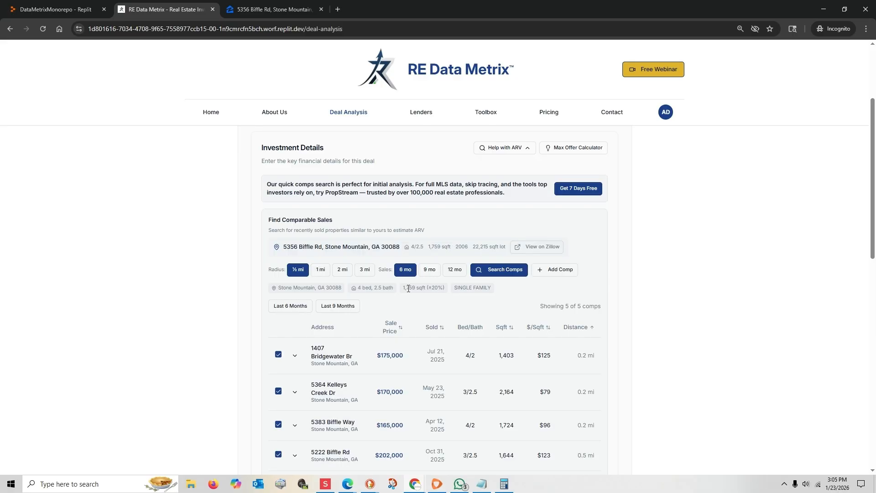
pyautogui.scroll(-2, 411, 281)
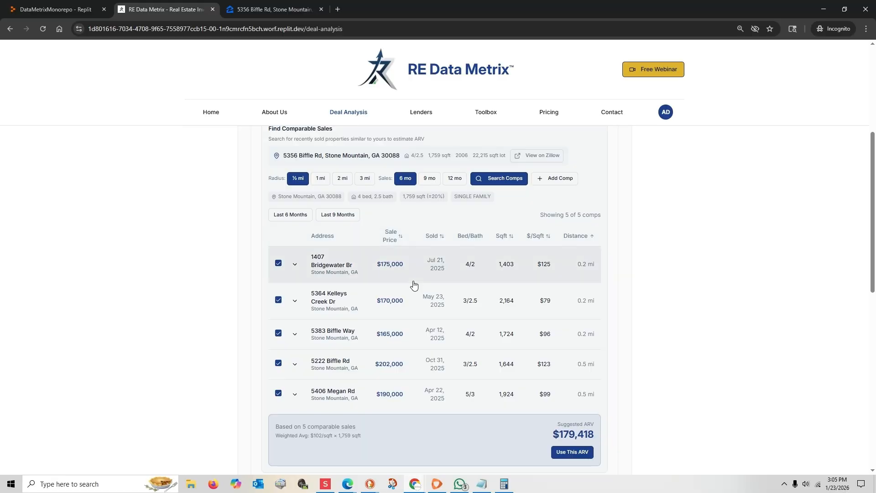
pyautogui.click(394, 238)
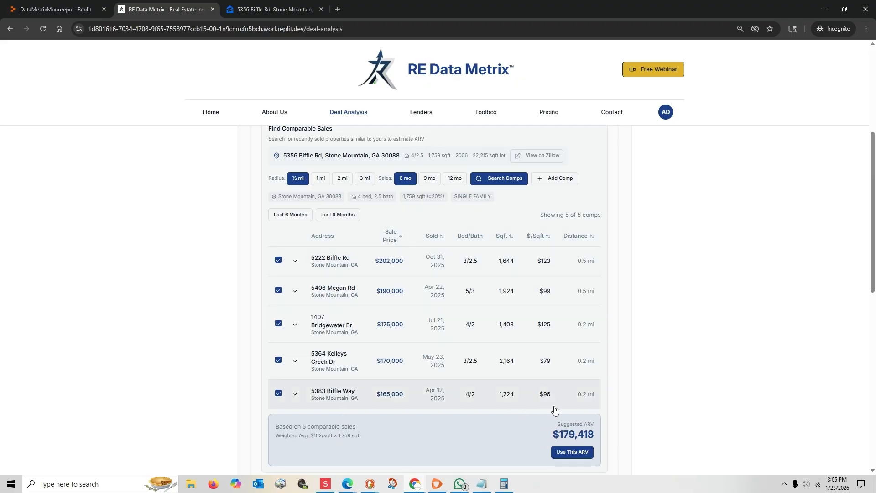
# Step: Open the Zillow listing of the lowest-priced comp, on Biffle Way, and copy the listing's URL
pyautogui.click(293, 396)
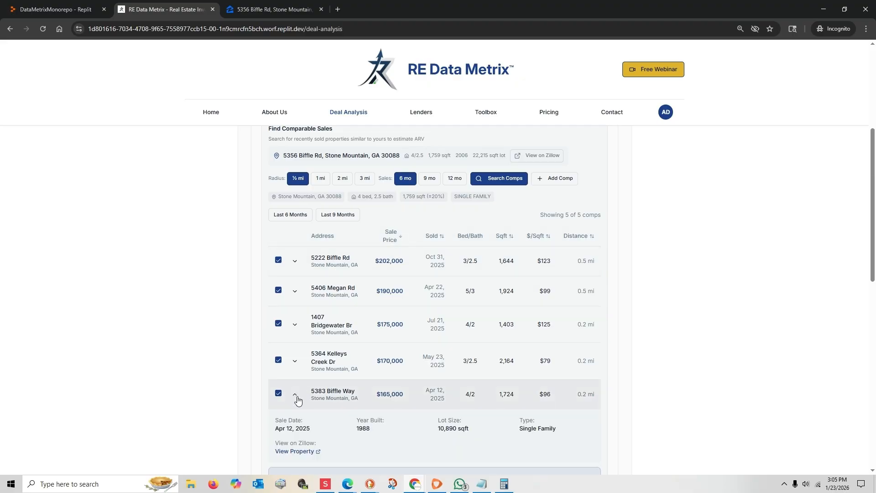
pyautogui.click(303, 449)
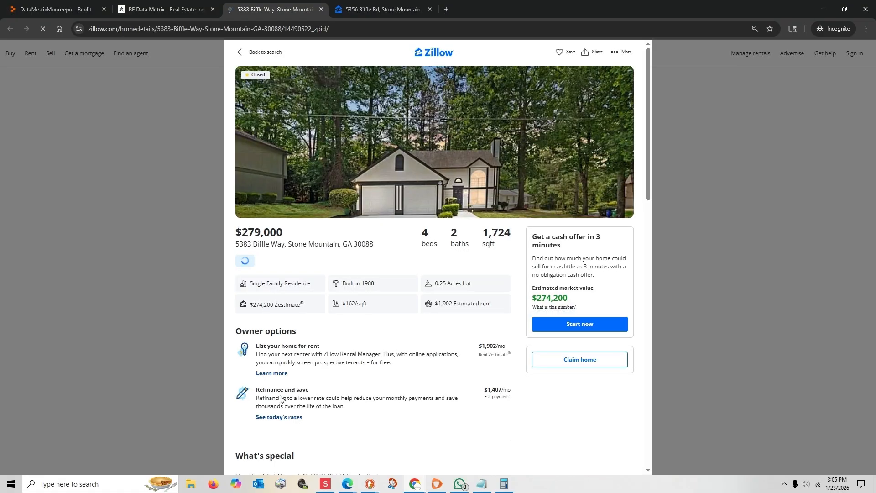
pyautogui.moveTo(235, 232); pyautogui.dragTo(361, 270)
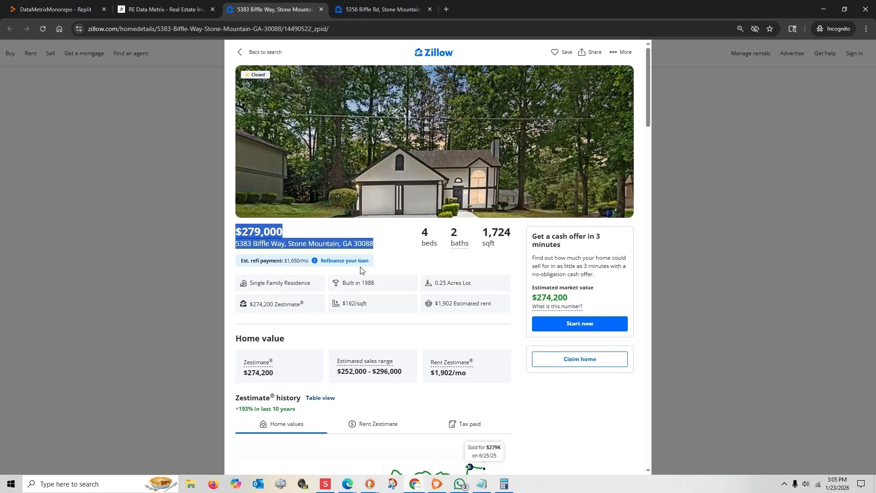
pyautogui.click(220, 26)
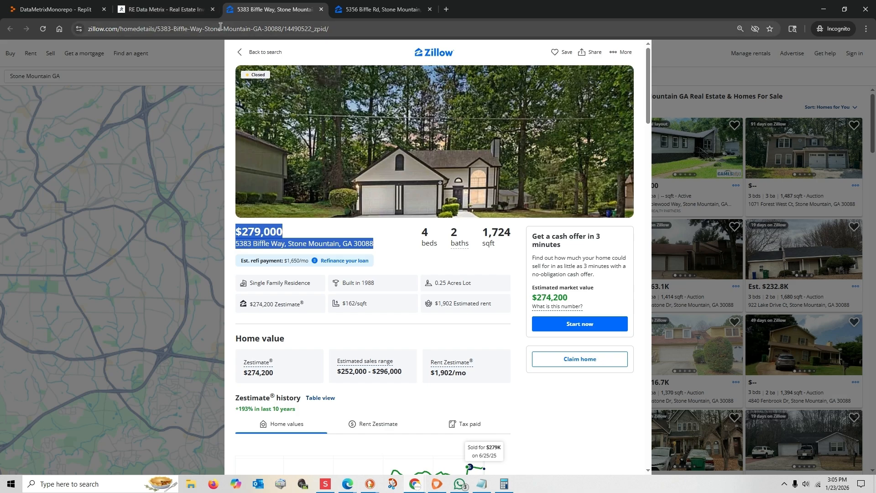
pyautogui.rightClick(220, 27)
pyautogui.click(246, 91)
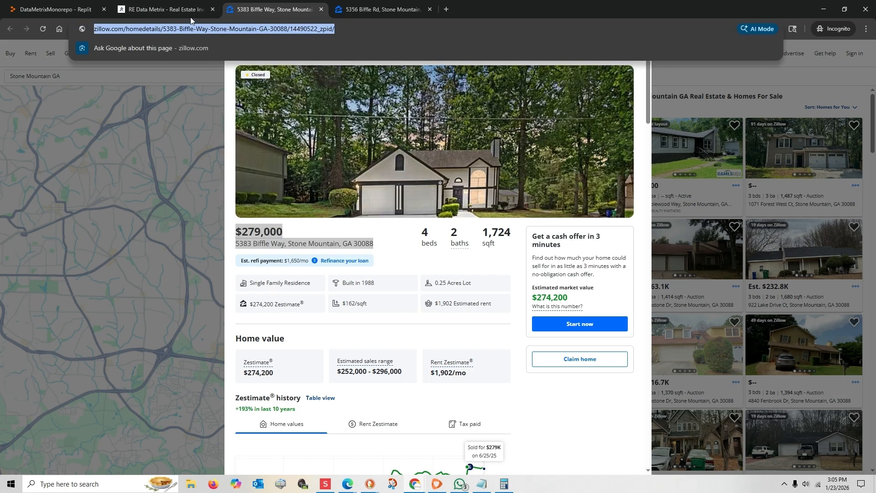
# Step: Add the Biffle Way property to the deal analysis as a comp using its copied Zillow URL
pyautogui.click(186, 12)
pyautogui.click(543, 179)
pyautogui.click(426, 225)
pyautogui.hotkey('ctrl', 'v')
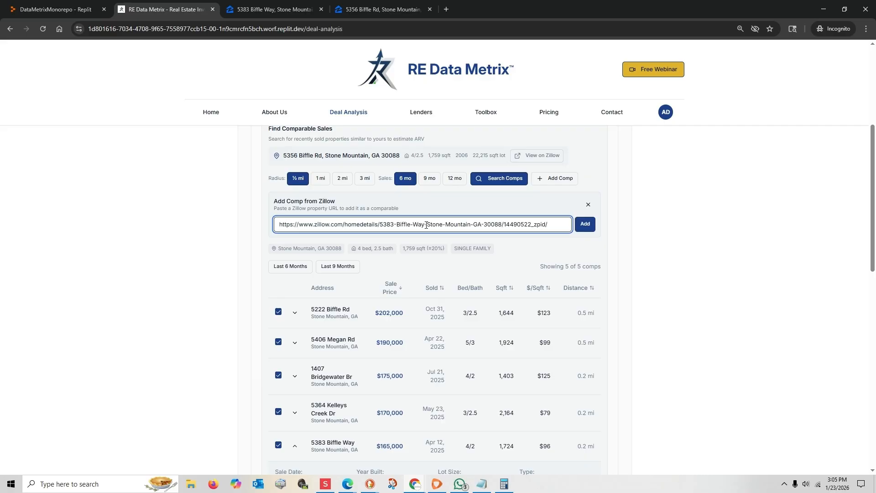
pyautogui.press('Return')
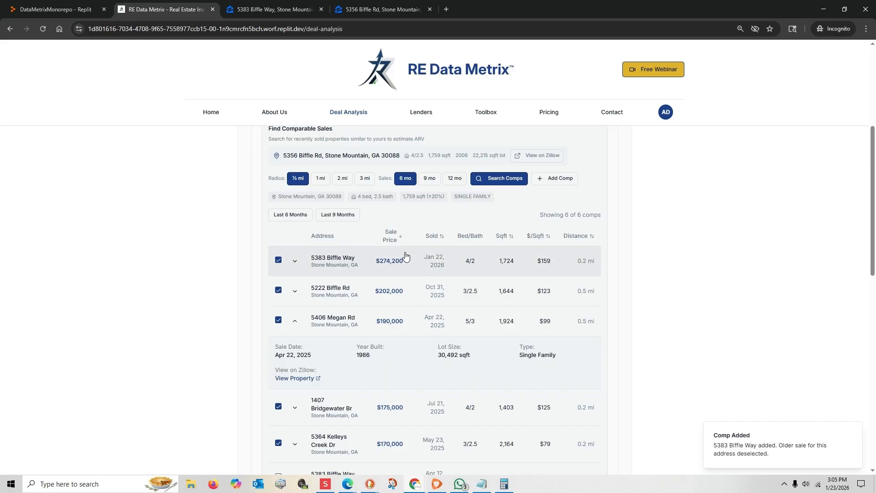
# Step: Open the Zillow listing of the $170,000 Kelleys Creek Dr comp, check its price and copy the listing's URL
pyautogui.scroll(-2, 406, 256)
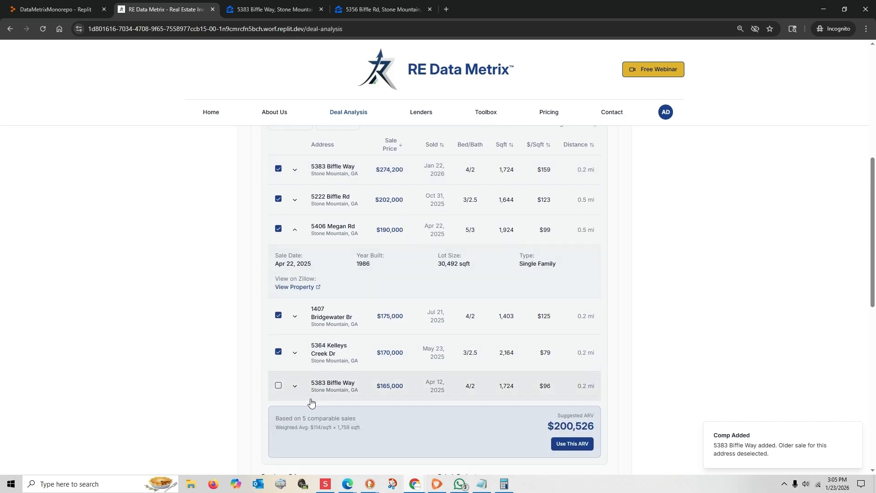
pyautogui.click(298, 362)
pyautogui.click(297, 361)
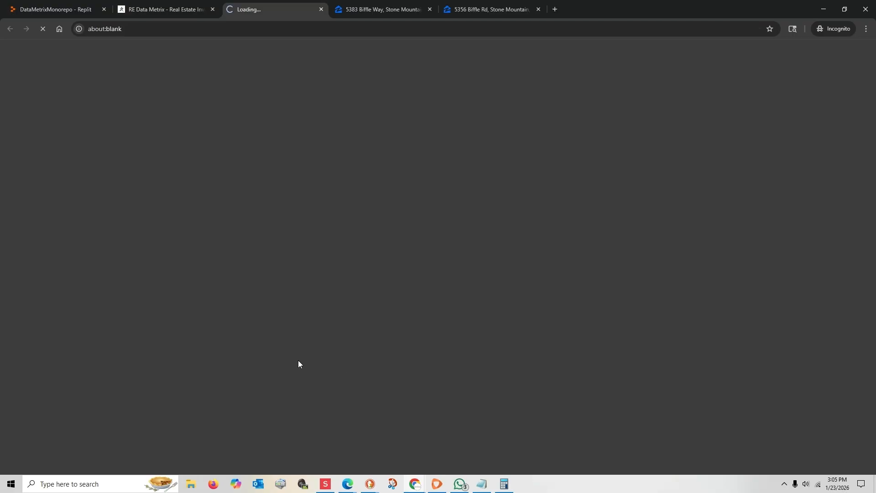
pyautogui.moveTo(236, 228); pyautogui.dragTo(411, 249)
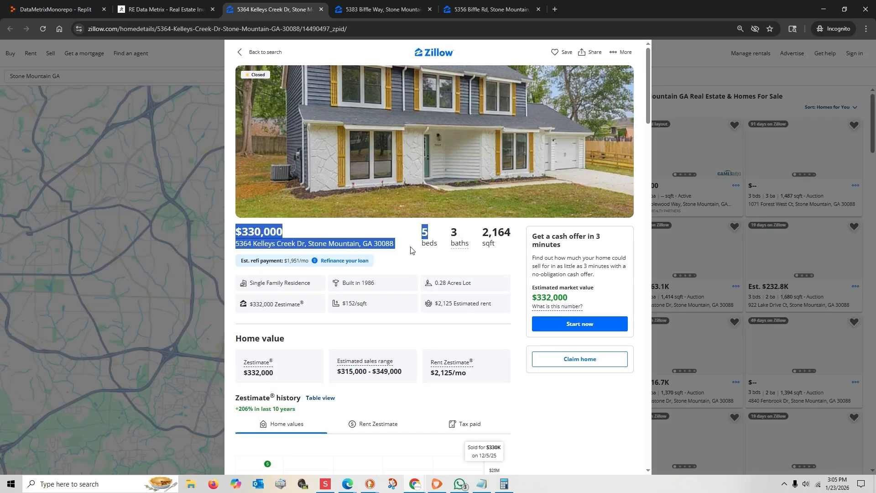
pyautogui.click(270, 27)
pyautogui.rightClick(270, 27)
pyautogui.click(290, 62)
# Step: Add the Kelleys Creek Dr property to the deal analysis as a comp using its copied Zillow URL
pyautogui.click(173, 9)
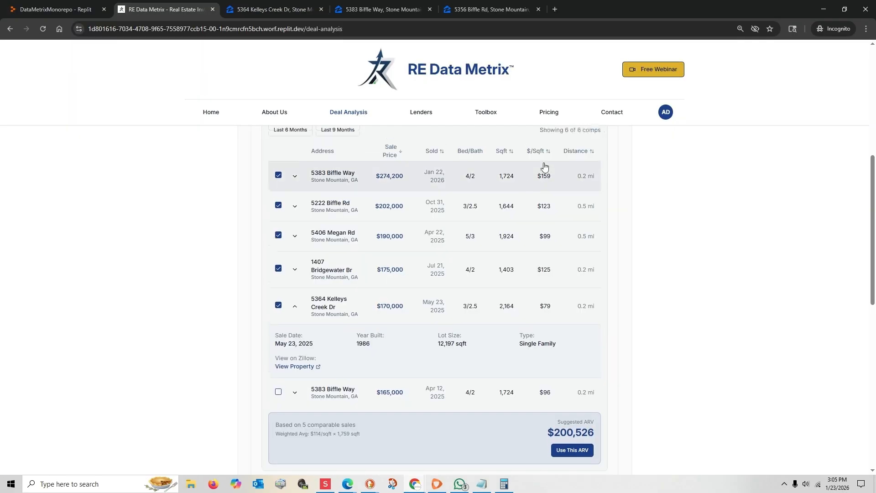
pyautogui.click(554, 179)
pyautogui.hotkey('ctrl', 'v')
pyautogui.press('Return')
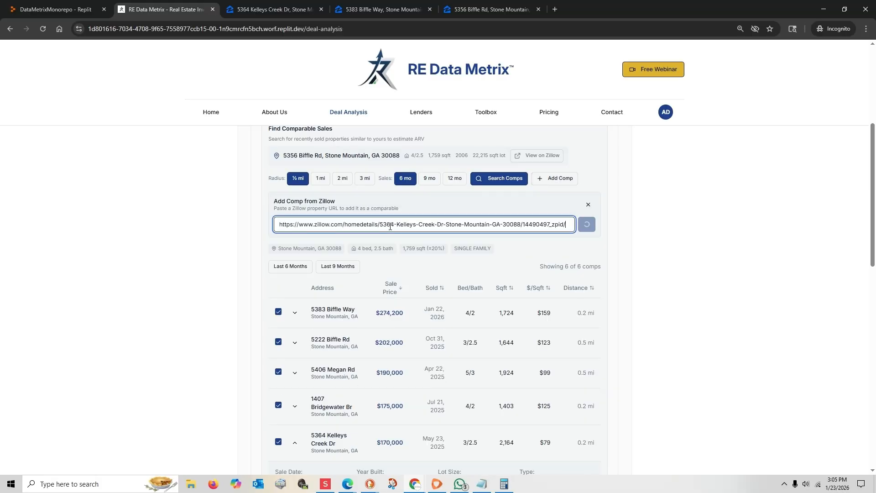
# Step: Check the Bridgewater Br comp's price and details on its Zillow listing, and return to the comps list
pyautogui.scroll(-2, 342, 274)
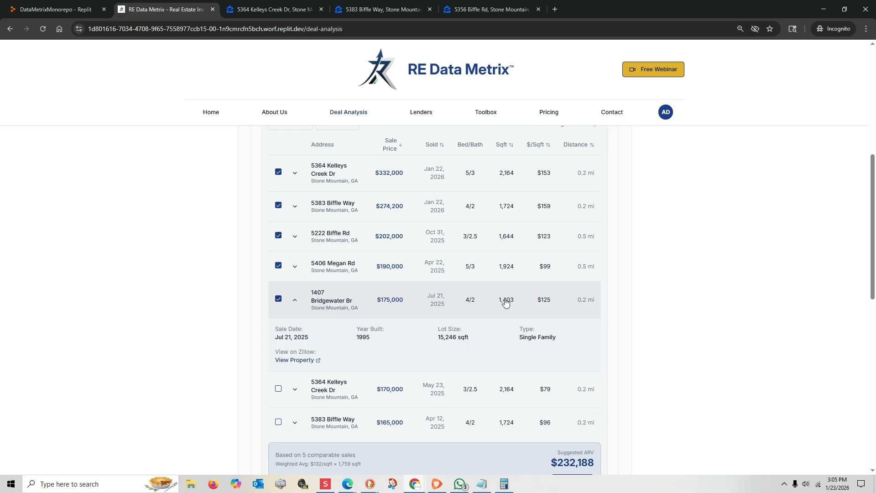
pyautogui.click(290, 361)
pyautogui.moveTo(235, 227); pyautogui.dragTo(510, 231)
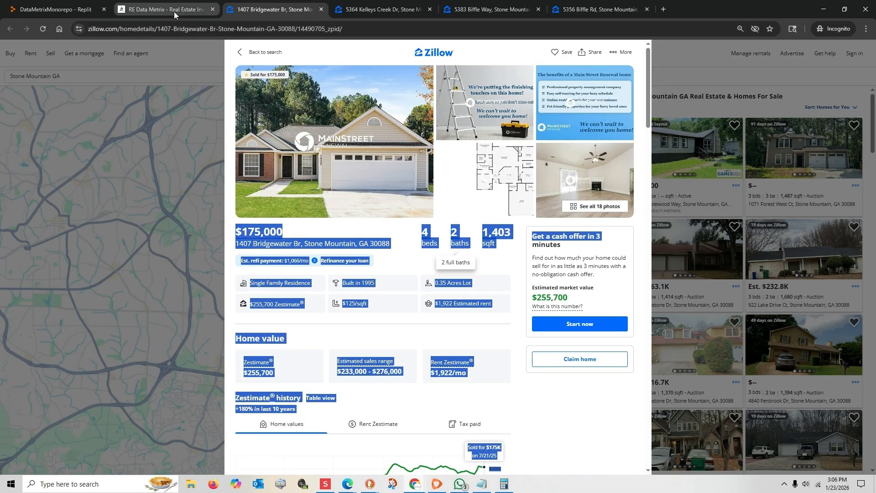
pyautogui.click(162, 9)
pyautogui.click(296, 304)
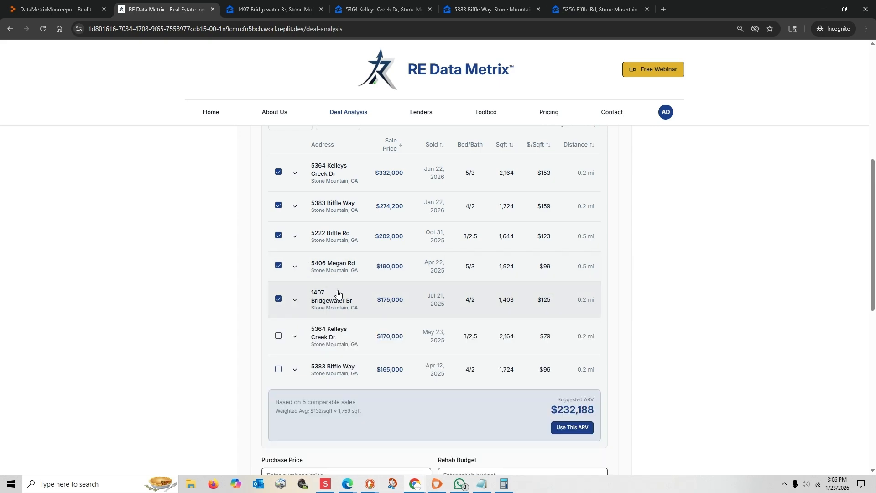
# Step: Open the Zillow listing of the $190,000 Megan Rd comp and copy the listing's URL
pyautogui.click(295, 267)
pyautogui.click(301, 326)
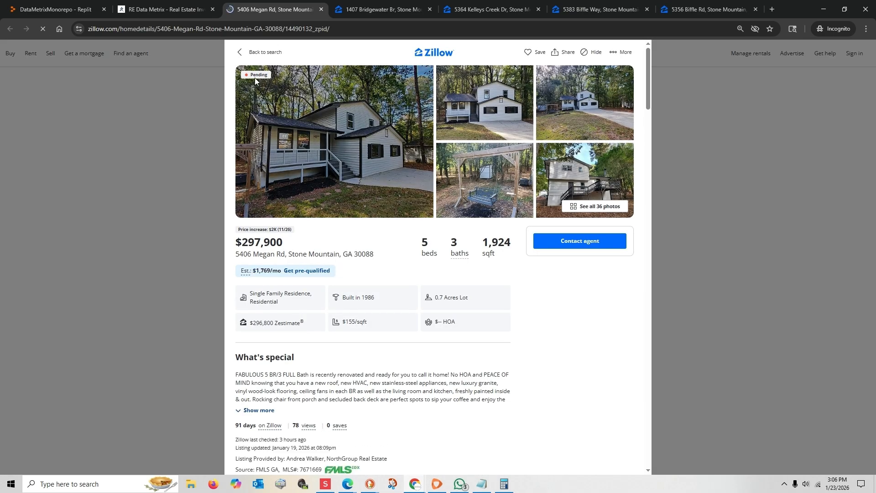
pyautogui.click(273, 30)
pyautogui.rightClick(272, 31)
pyautogui.click(299, 93)
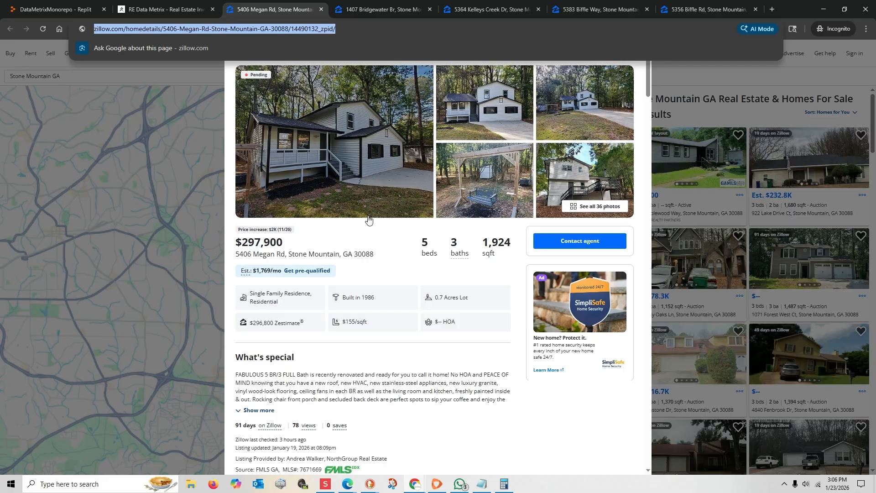
# Step: Add the Megan Rd property to the deal analysis as a comp using its copied Zillow URL
pyautogui.click(162, 9)
pyautogui.click(549, 179)
pyautogui.click(454, 228)
pyautogui.hotkey('ctrl', 'v')
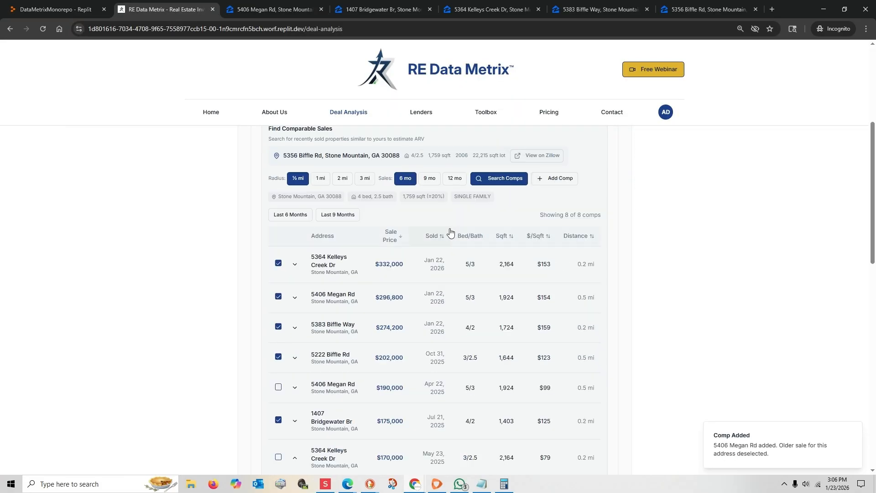
# Step: Review the updated comps and suggested ARV, and exclude the $202,000 three-bedroom Biffle Rd comp from the calculation
pyautogui.scroll(-1, 450, 232)
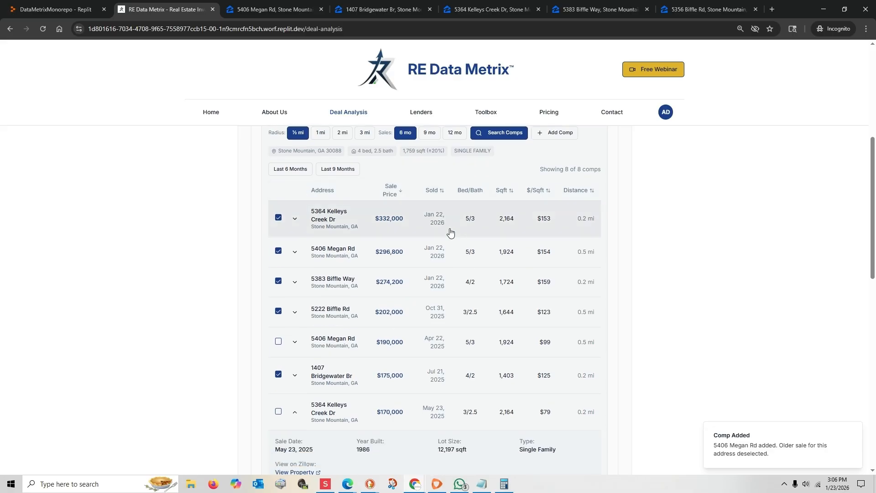
pyautogui.scroll(-1, 450, 232)
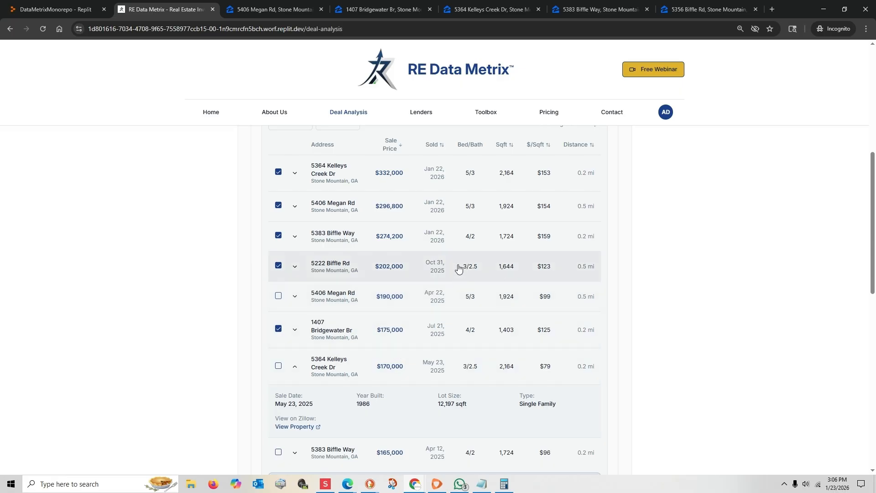
pyautogui.scroll(-1, 562, 296)
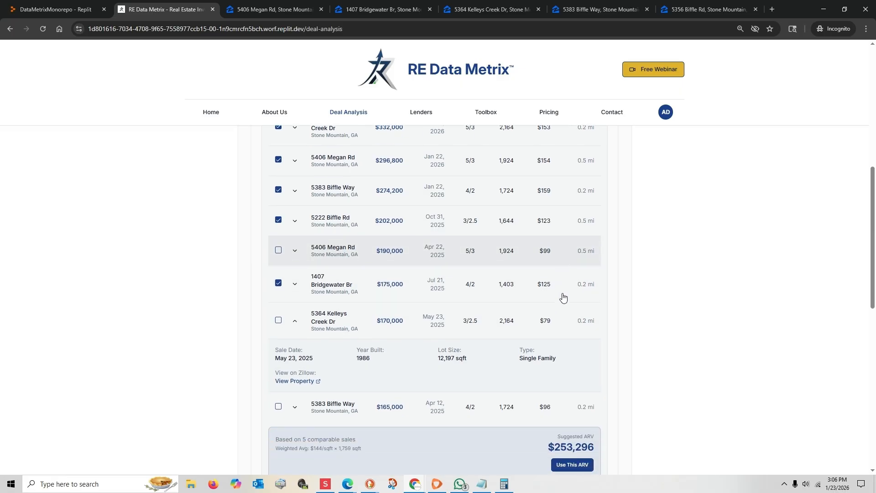
pyautogui.moveTo(531, 445); pyautogui.dragTo(610, 449)
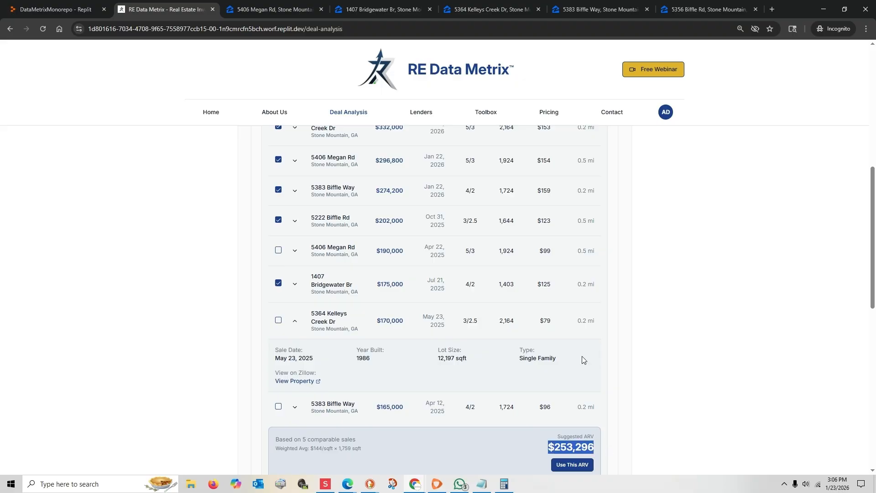
pyautogui.moveTo(457, 229); pyautogui.dragTo(477, 227)
pyautogui.click(277, 222)
pyautogui.click(294, 222)
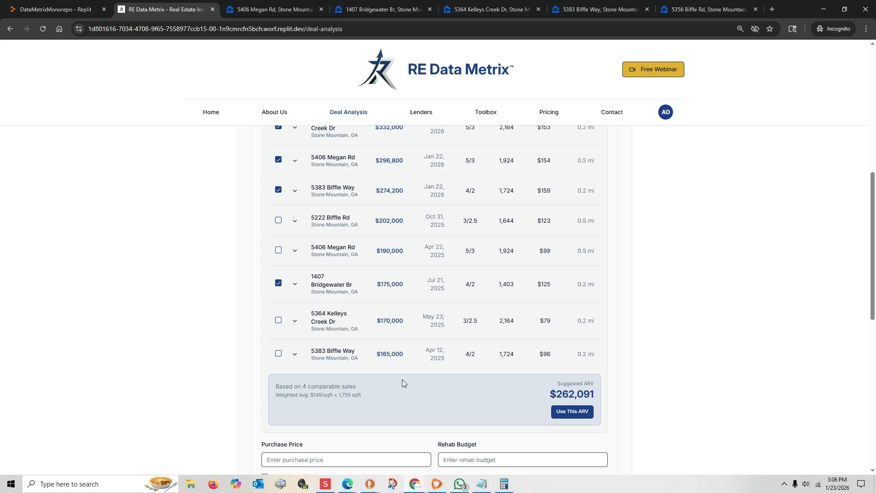
pyautogui.scroll(1, 402, 383)
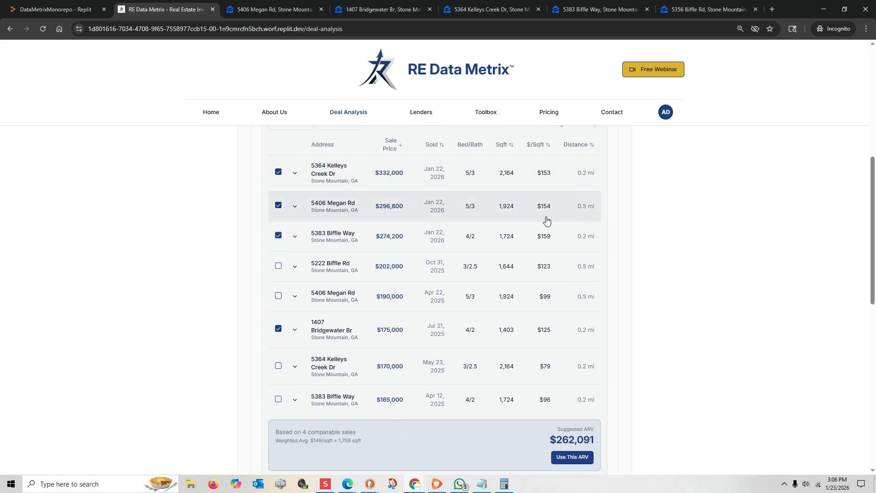
# Step: Exclude the $296,800 Megan Rd comp and apply the suggested ARV as the deal's estimated market value
pyautogui.click(277, 207)
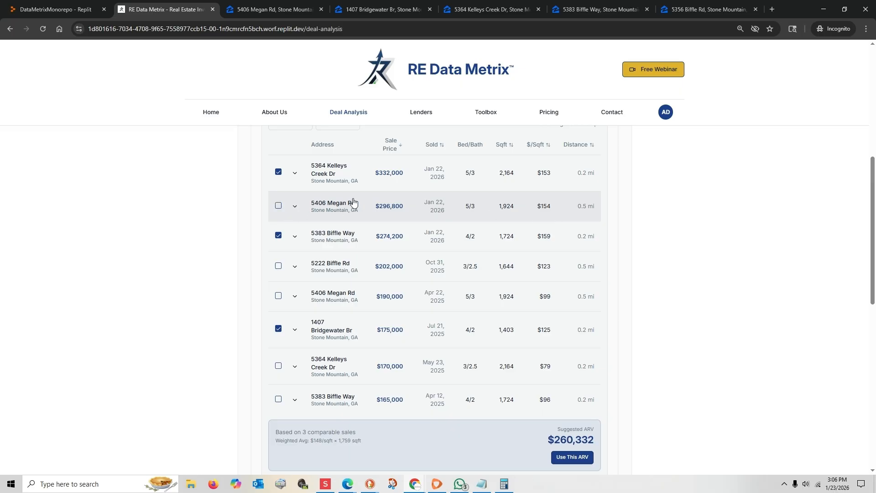
pyautogui.click(571, 457)
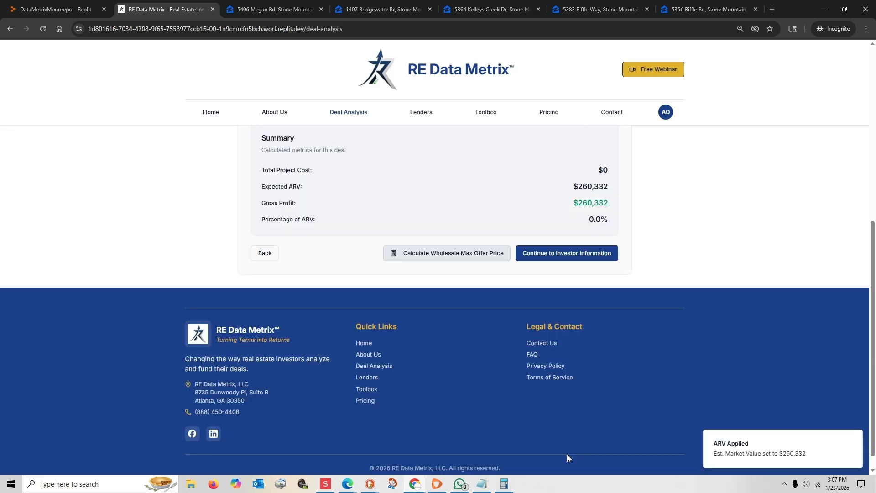
pyautogui.scroll(4, 534, 397)
pyautogui.click(299, 276)
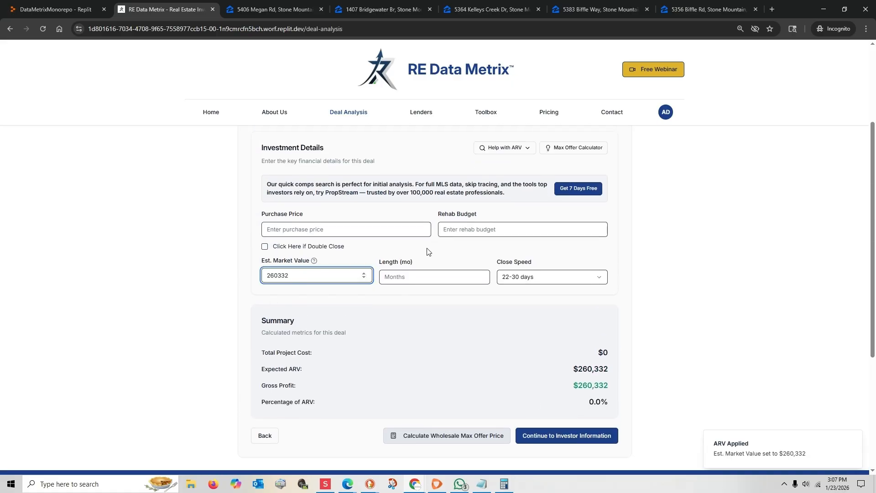
# Step: Bring up the max offer calculator for the deal, and work out the rehab estimate as 1779 × 35 in Windows Calculator
pyautogui.click(576, 149)
pyautogui.click(576, 149)
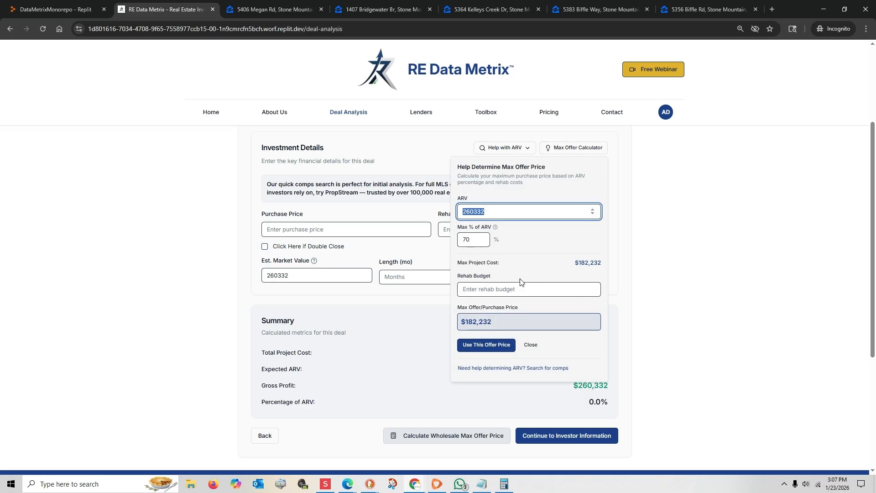
pyautogui.hotkey('alt', 'Tab')
pyautogui.write('1779')
pyautogui.press('*')
pyautogui.write('35')
pyautogui.press('Return')
pyautogui.hotkey('alt', 'Tab')
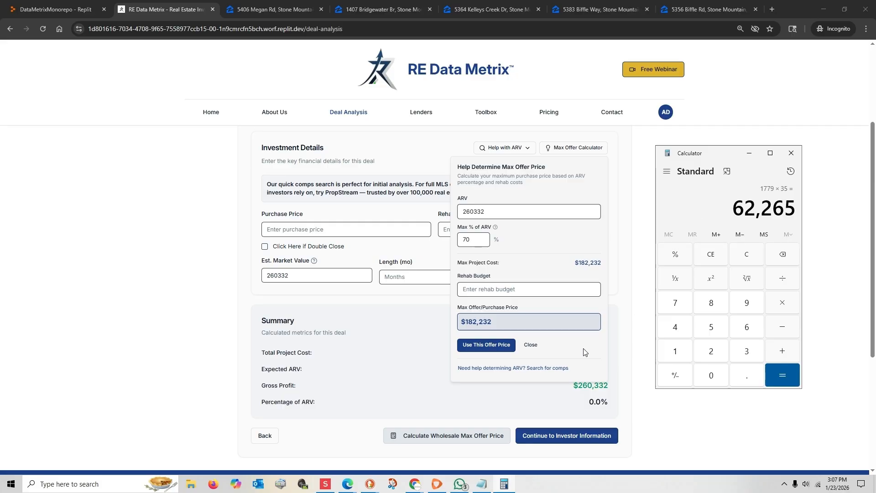
# Step: Set the rehab budget to 63000 in the max offer calculator
pyautogui.click(467, 289)
pyautogui.write('630')
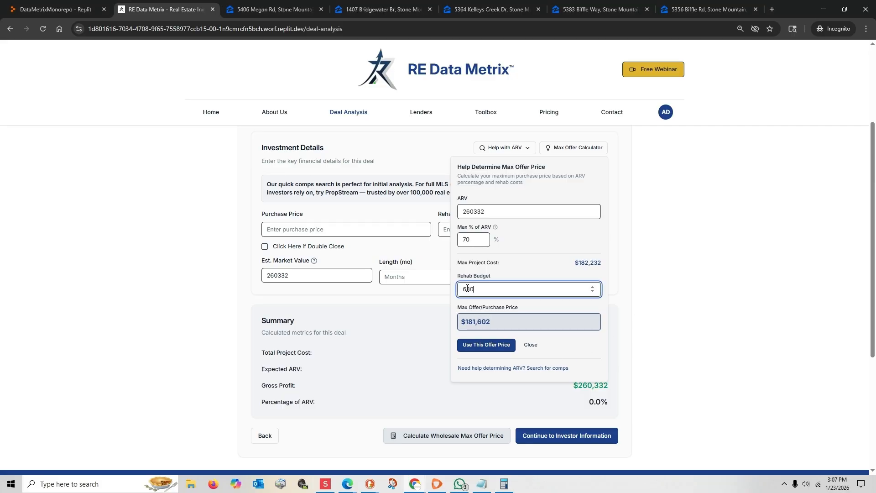
pyautogui.write('00')
pyautogui.click(488, 323)
# Step: Test a maximum of 75% of ARV, set it back to 70%, and apply the calculated offer price to the deal
pyautogui.moveTo(474, 243); pyautogui.dragTo(461, 241)
pyautogui.write('75')
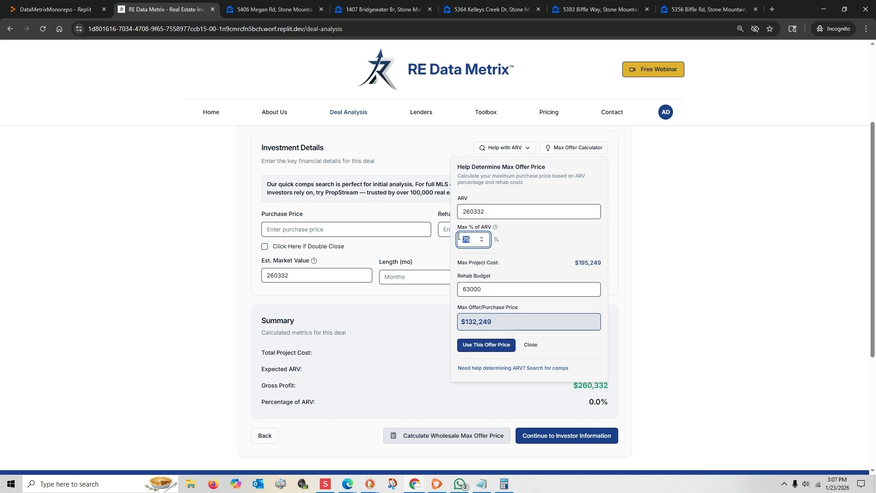
pyautogui.write('70')
pyautogui.click(475, 345)
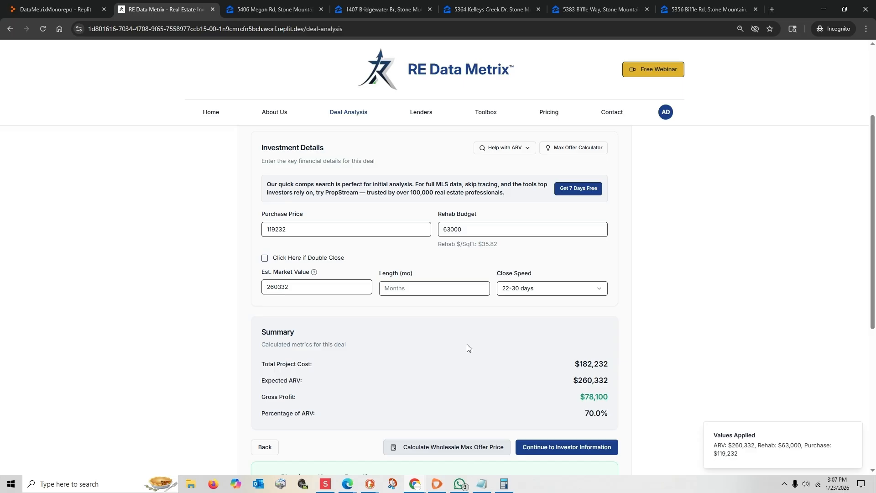
# Step: Review the deal summary, and examine the max offer price and profitability comparison in the wholesale max offer calculator
pyautogui.scroll(-1, 445, 342)
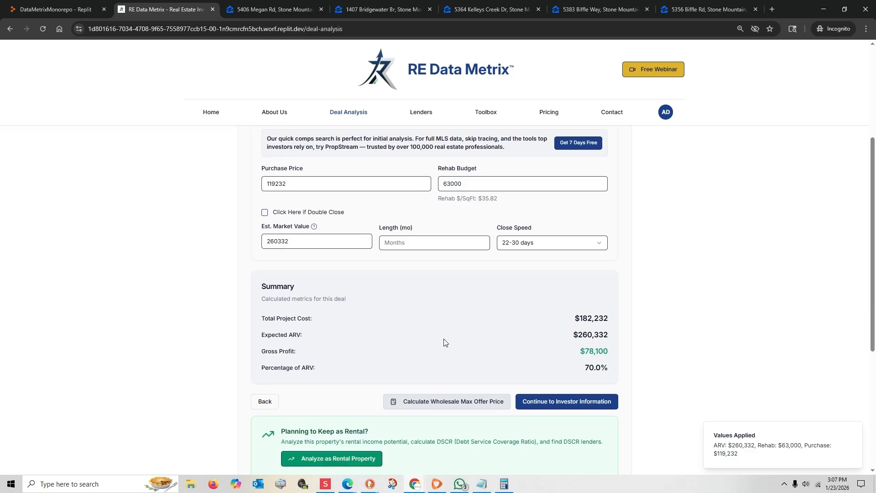
pyautogui.scroll(1, 445, 342)
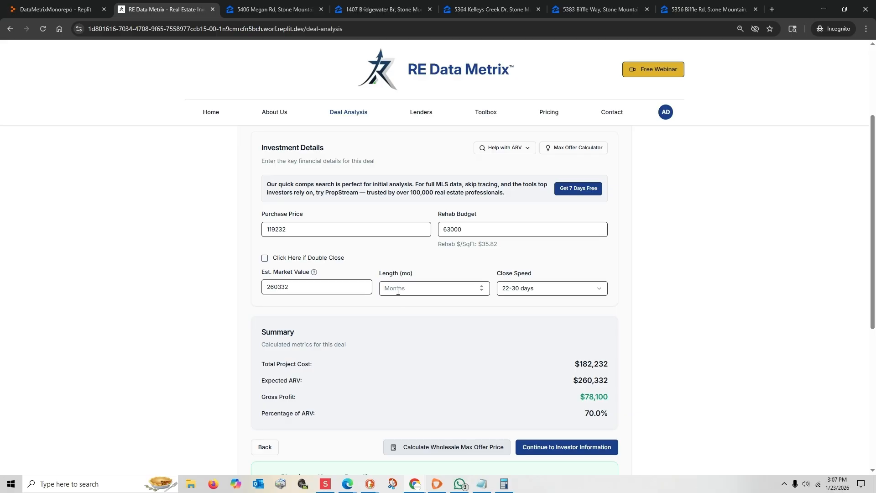
pyautogui.scroll(-2, 398, 291)
pyautogui.click(433, 358)
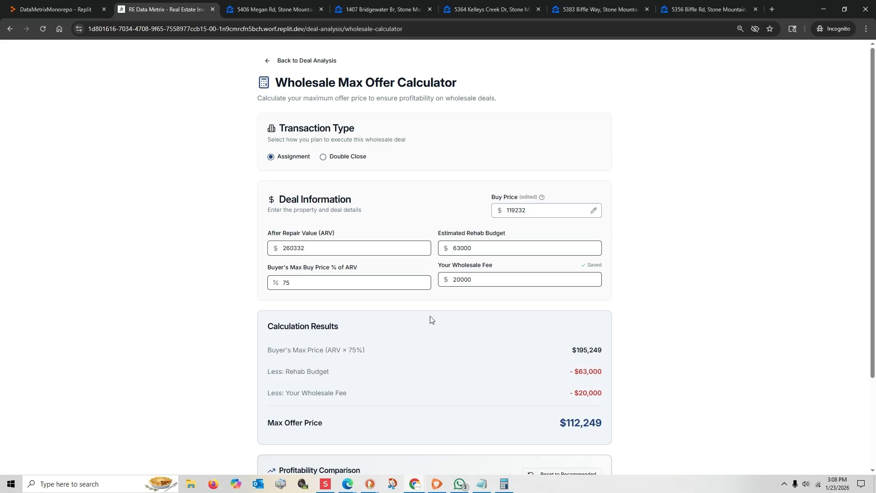
pyautogui.scroll(-1, 432, 320)
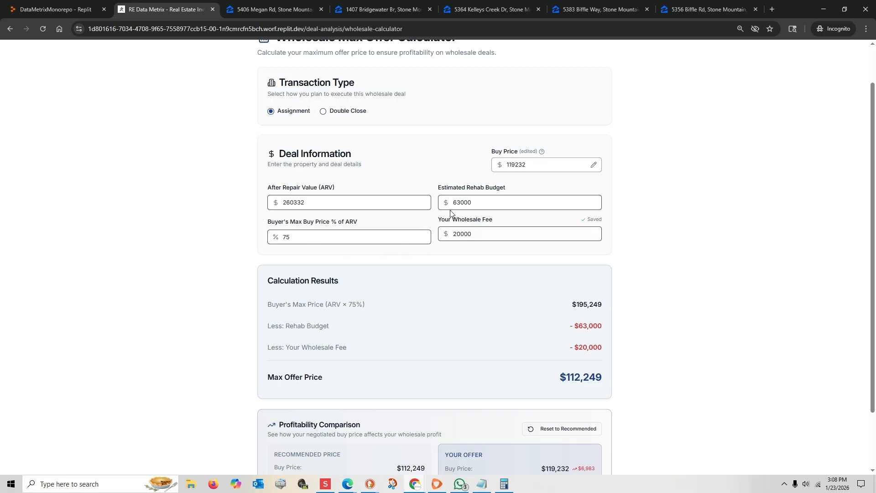
pyautogui.scroll(-2, 484, 304)
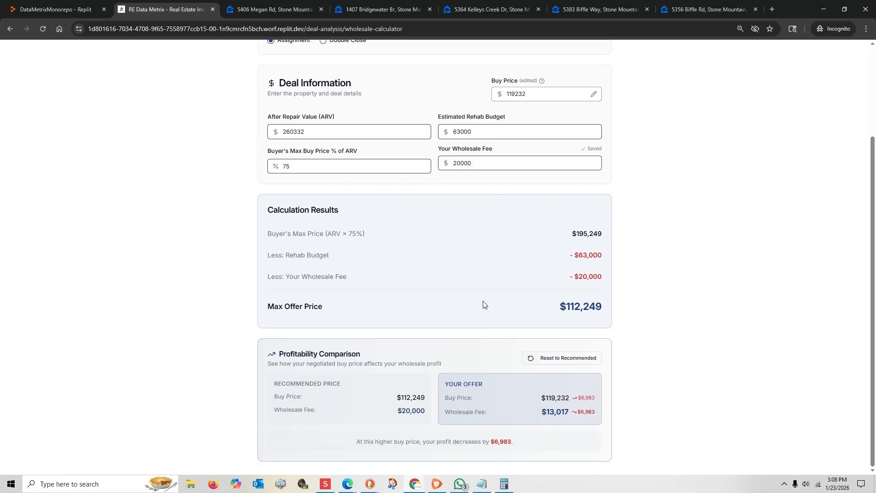
pyautogui.moveTo(557, 309); pyautogui.dragTo(605, 312)
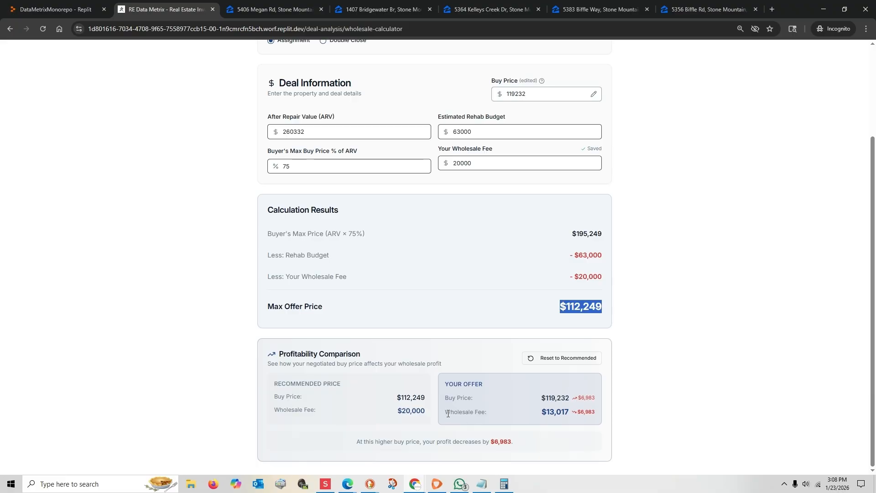
pyautogui.moveTo(446, 412); pyautogui.dragTo(605, 416)
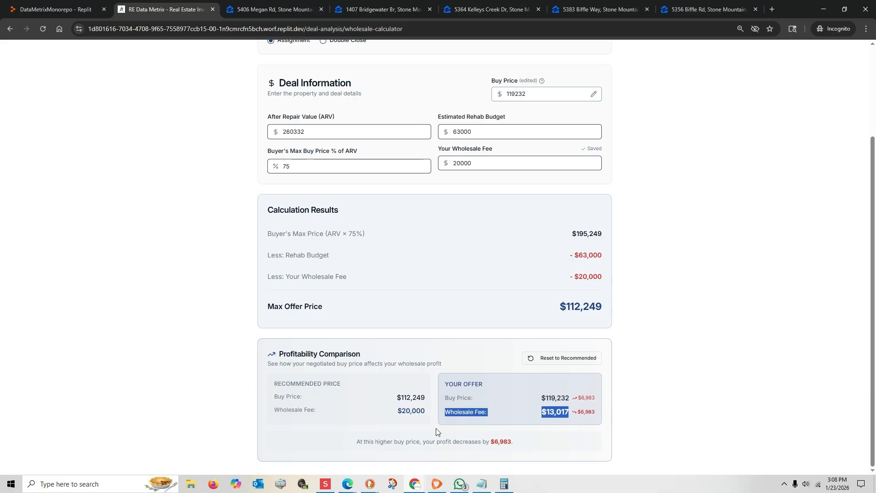
pyautogui.moveTo(397, 399); pyautogui.dragTo(425, 398)
pyautogui.click(417, 399)
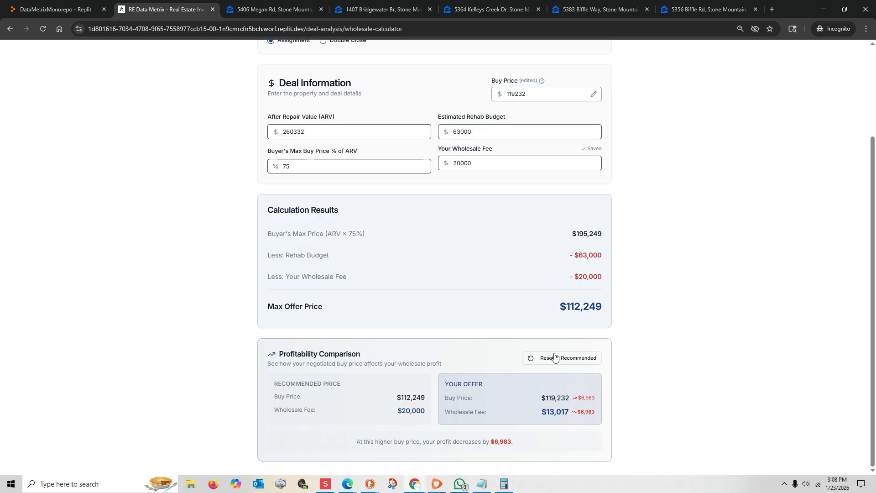
# Step: Try a wholesale fee of 15000 to compare the max offer price, and restore the fee to 20000
pyautogui.moveTo(477, 164); pyautogui.dragTo(460, 165)
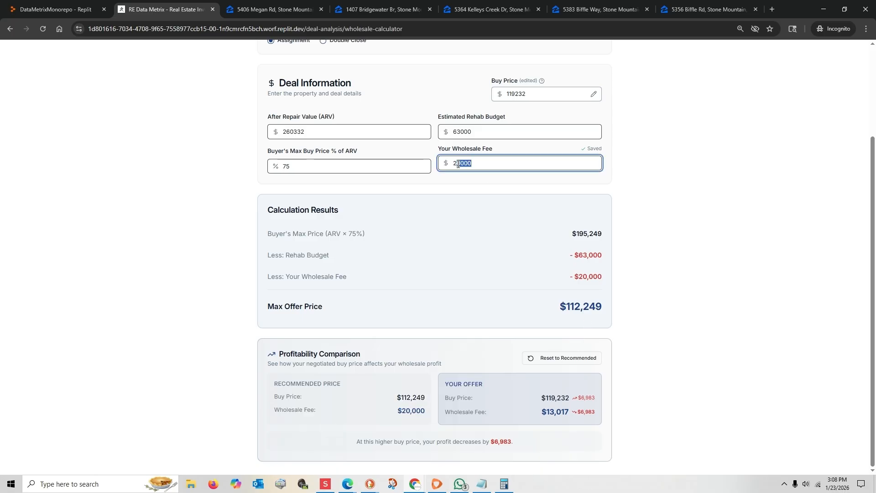
pyautogui.write('15000')
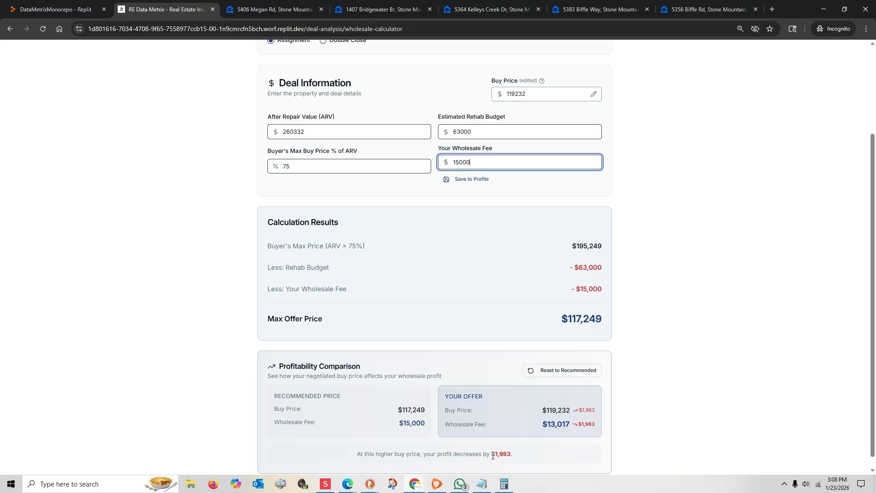
pyautogui.doubleClick(452, 162)
pyautogui.write('20000')
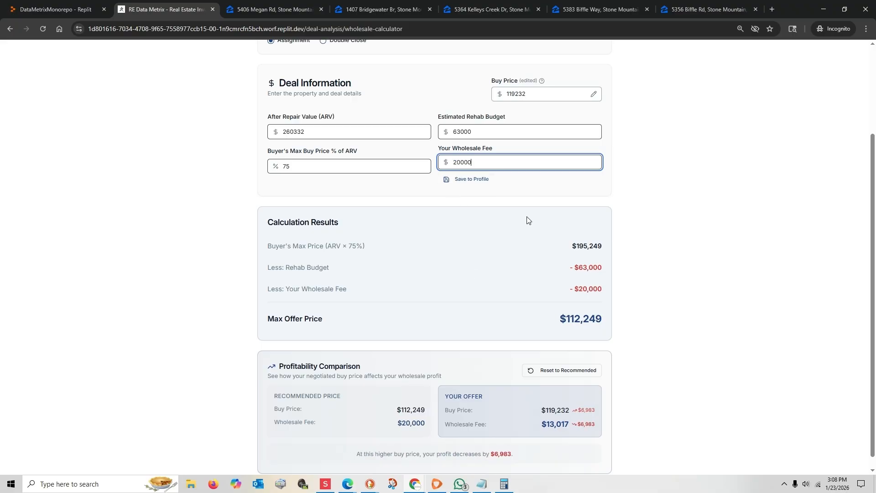
pyautogui.click(478, 309)
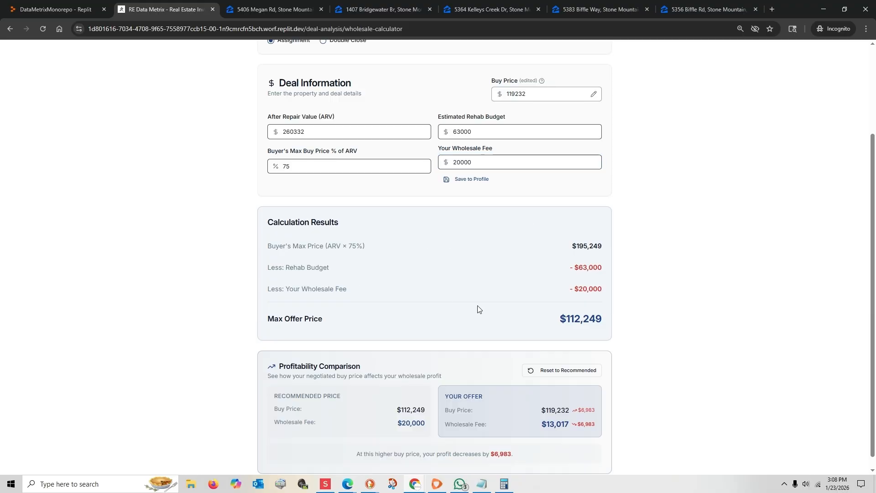
# Step: Switch the transaction type to Double Close and review its closing costs, lender fee and max offer price
pyautogui.scroll(-1, 478, 309)
pyautogui.scroll(2, 479, 310)
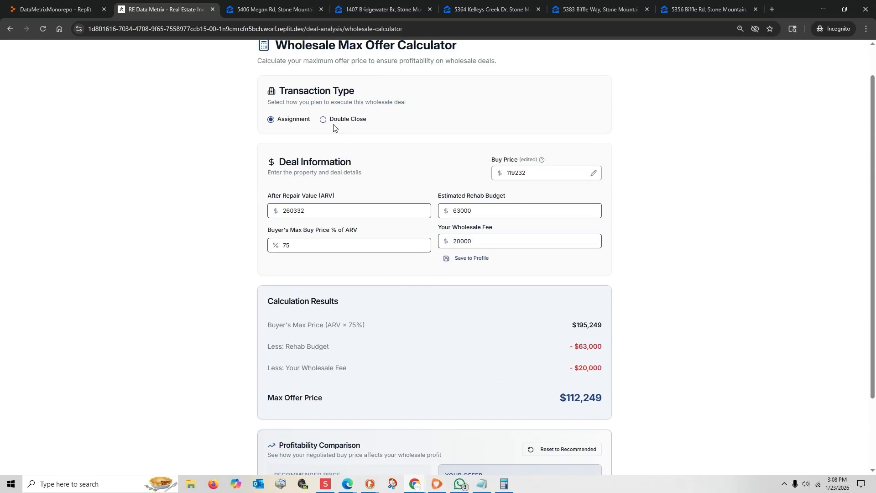
pyautogui.click(323, 121)
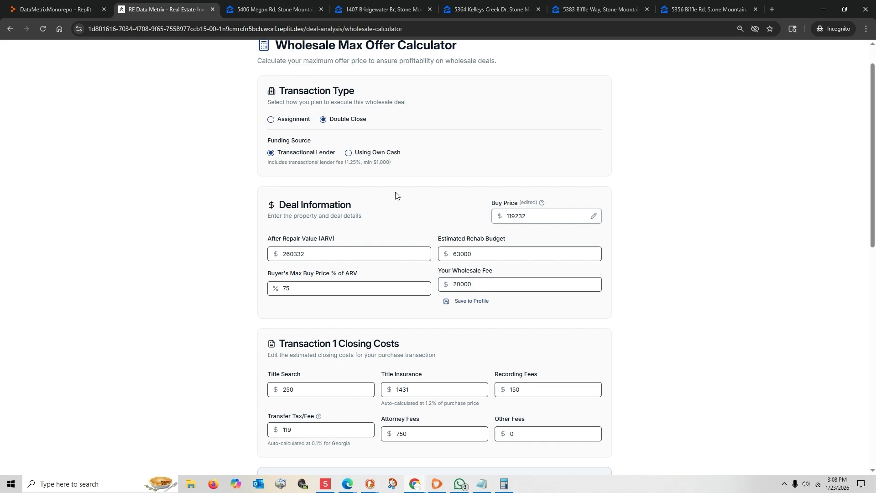
pyautogui.scroll(-1, 404, 199)
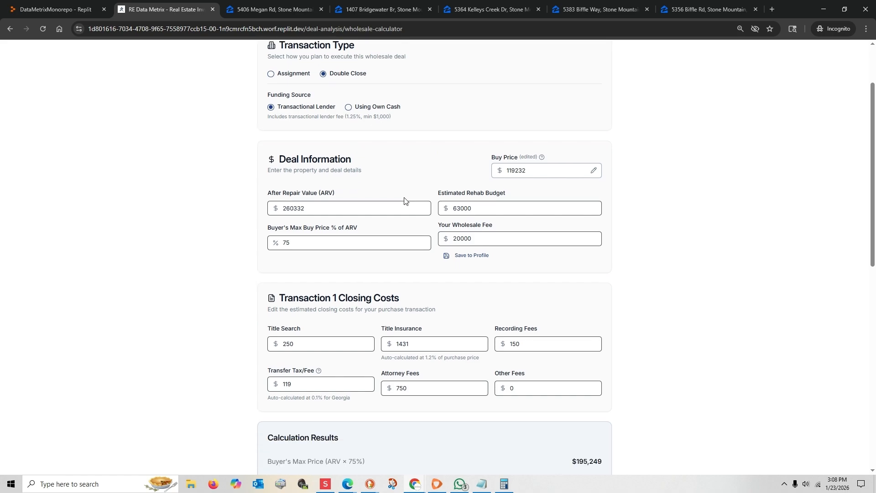
pyautogui.scroll(-3, 404, 201)
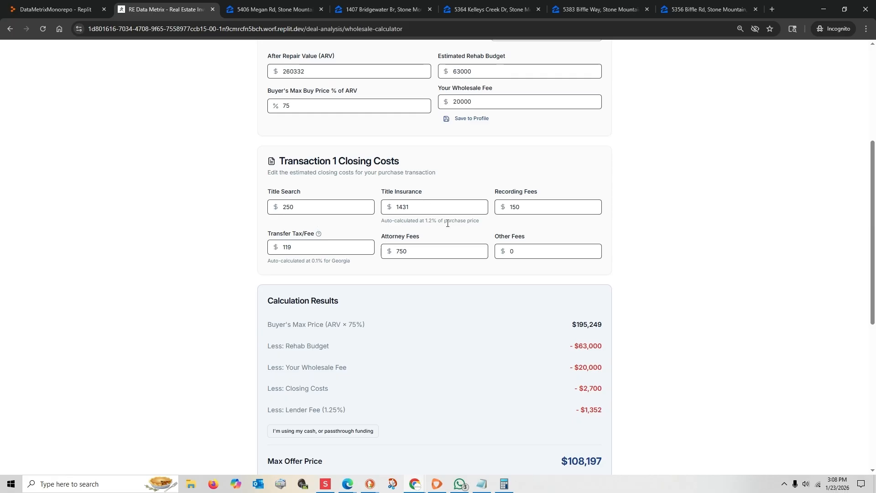
pyautogui.scroll(-2, 319, 284)
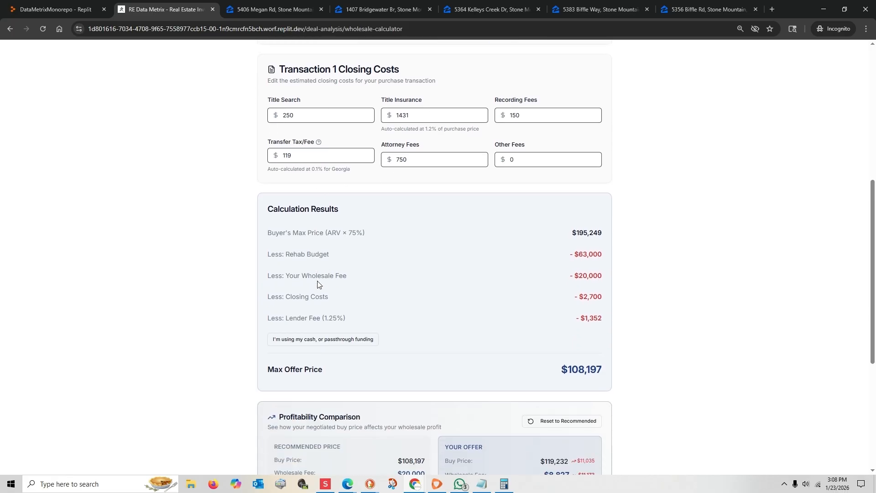
pyautogui.scroll(-1, 318, 284)
pyautogui.scroll(-1, 318, 284)
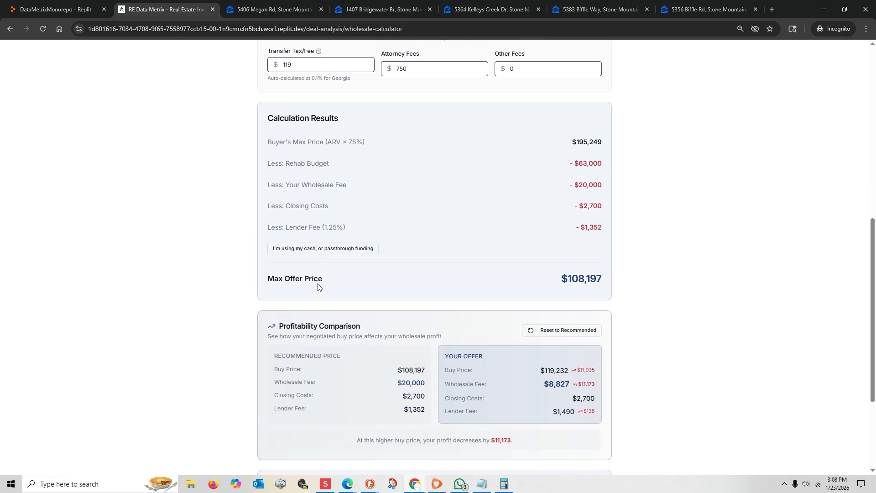
# Step: Try the double close with own-cash funding, switch back to transactional funding, and review the profitability comparison
pyautogui.click(319, 249)
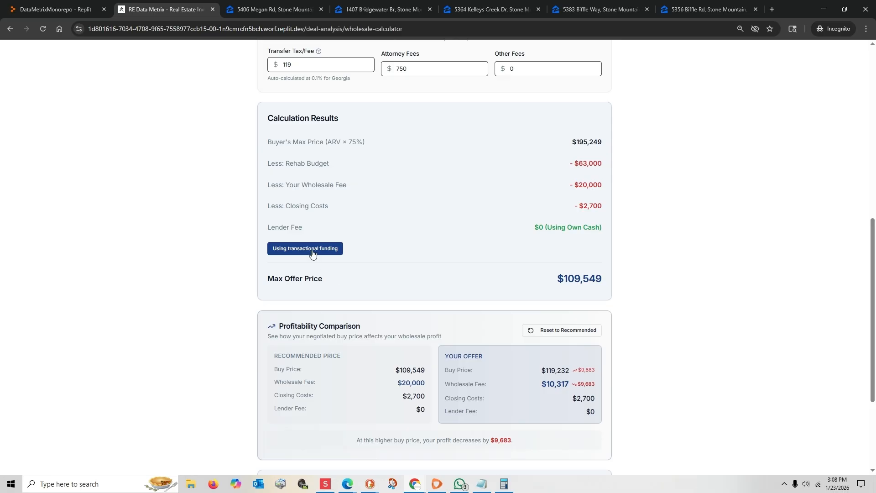
pyautogui.click(313, 253)
pyautogui.scroll(-2, 372, 356)
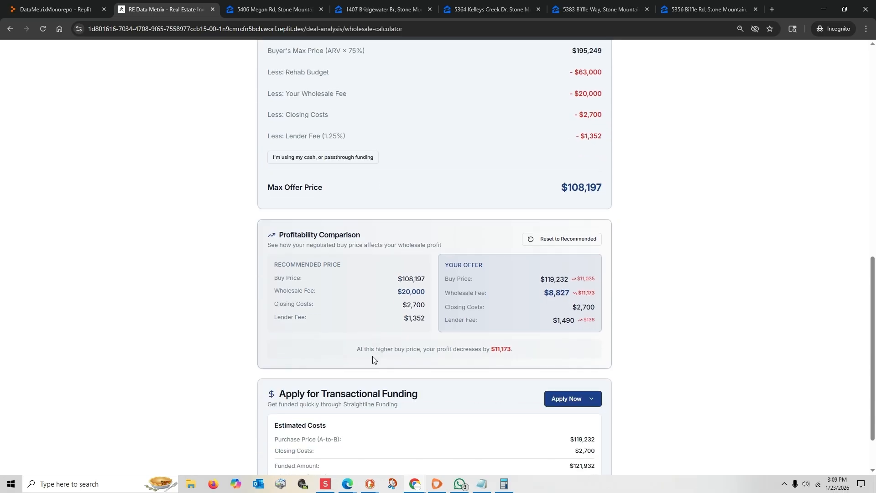
pyautogui.scroll(-1, 372, 360)
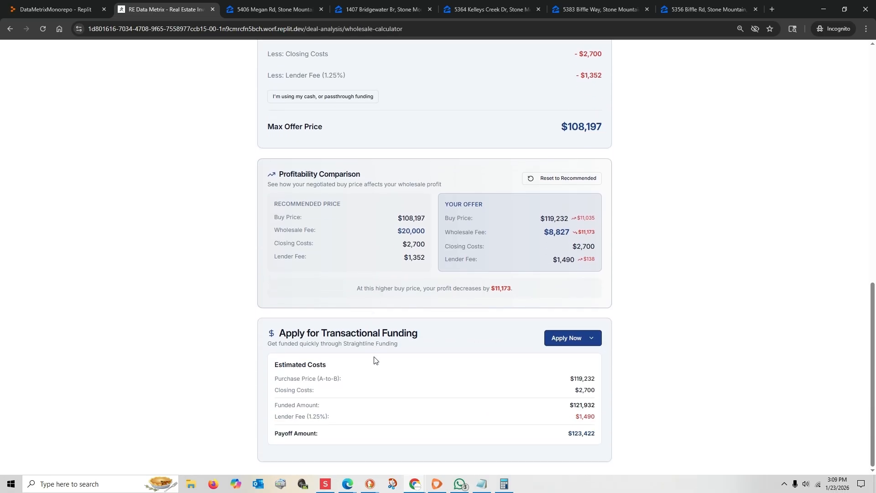
# Step: Expand the transactional funding application and look through its submission form down to the end
pyautogui.click(559, 340)
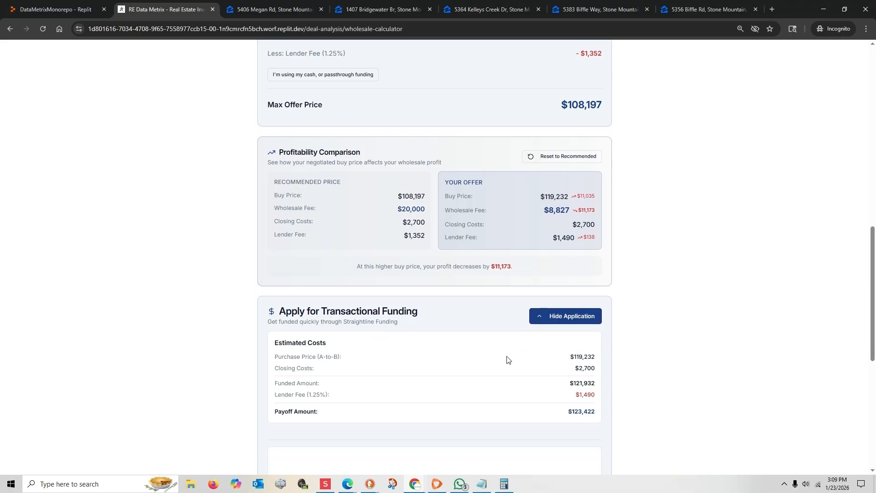
pyautogui.scroll(-3, 518, 354)
pyautogui.scroll(-5, 659, 364)
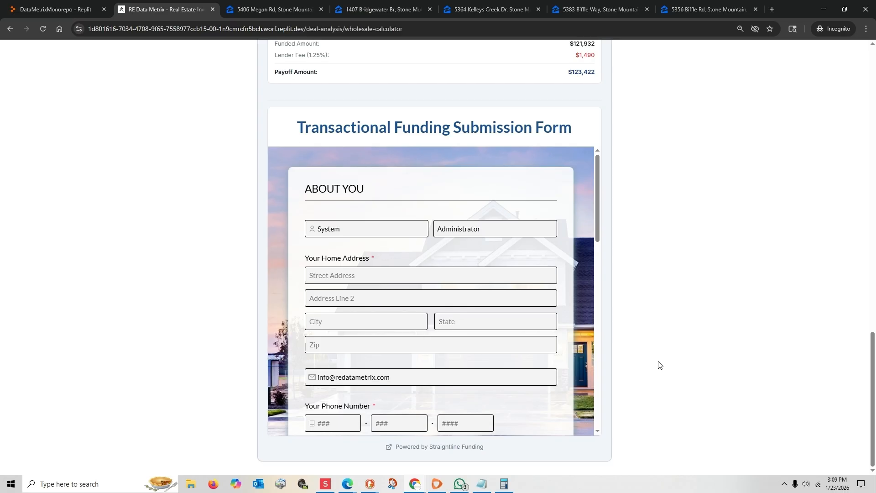
pyautogui.moveTo(599, 226); pyautogui.dragTo(593, 417)
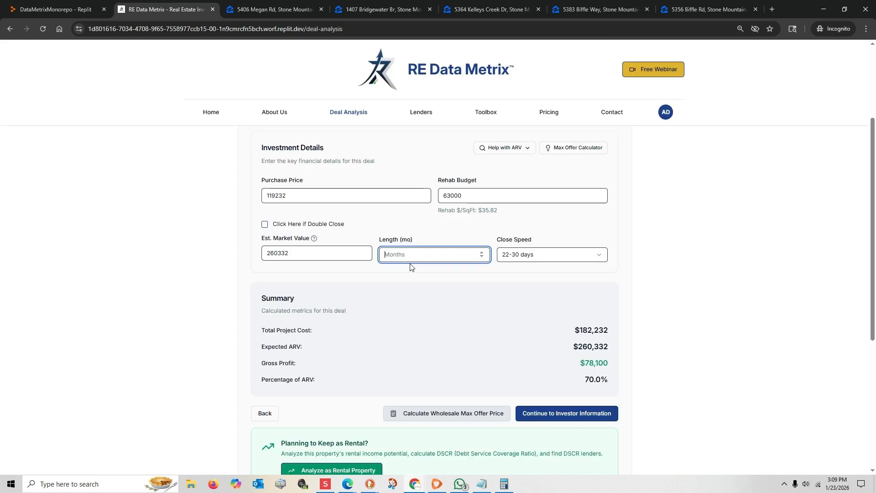
# Step: Set the deal length to 6 months, and answer No to being a new investor in the Investor Information step
pyautogui.write('6')
pyautogui.click(566, 416)
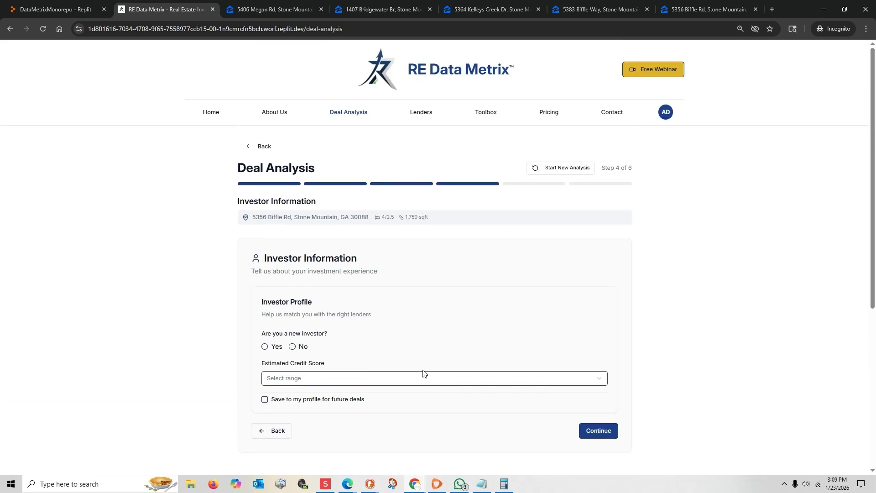
pyautogui.scroll(-2, 397, 366)
pyautogui.click(293, 256)
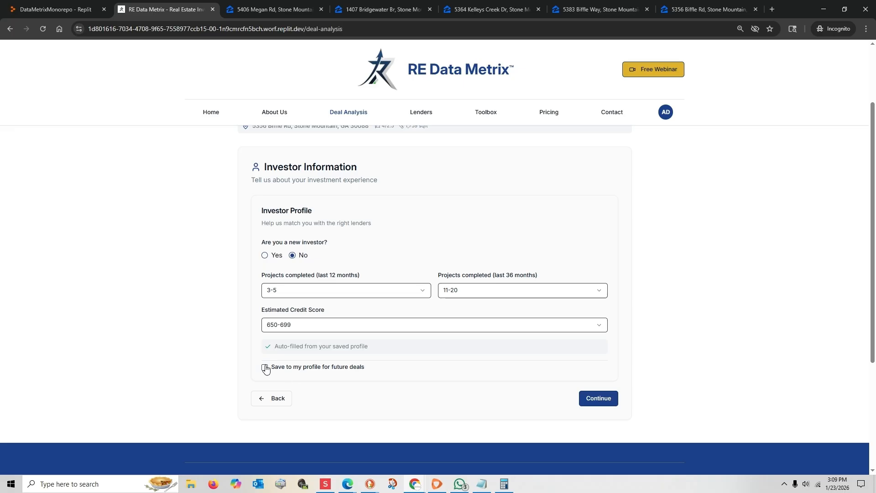
# Step: Continue to the Holding Period & Exit Strategy step and review the project costs, exit strategy inputs and Profitability Analysis
pyautogui.click(592, 402)
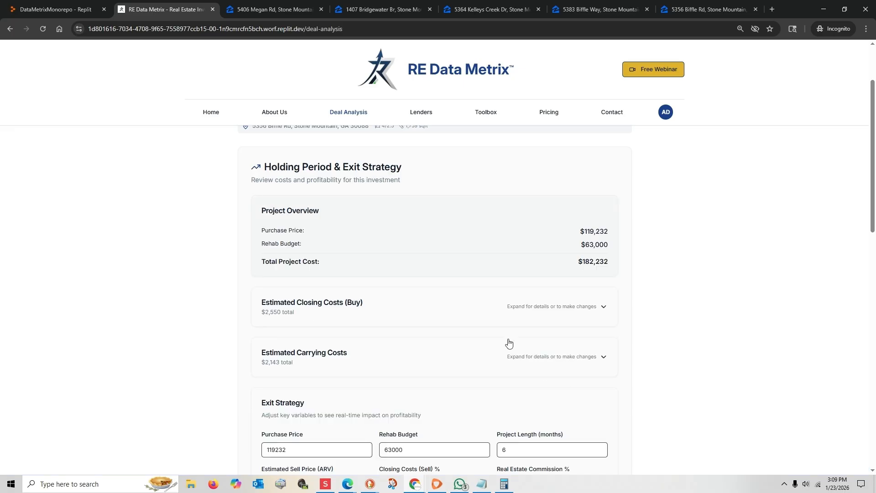
pyautogui.scroll(-4, 509, 343)
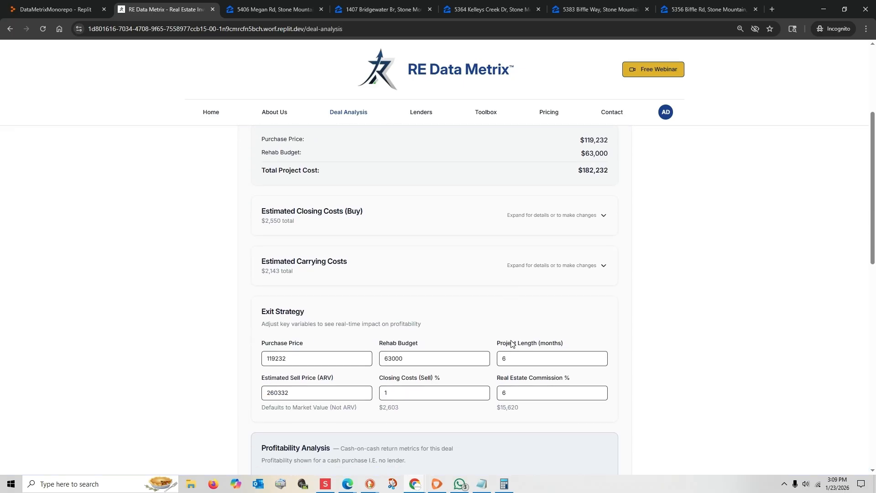
pyautogui.scroll(-2, 514, 345)
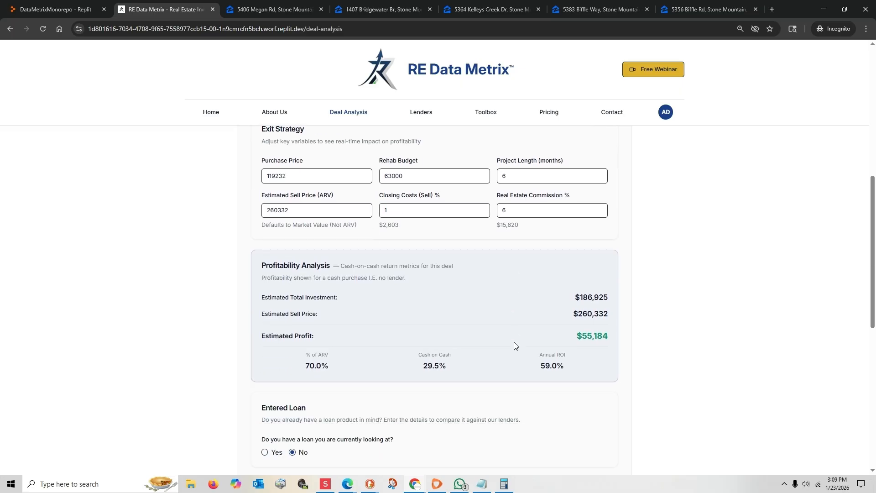
pyautogui.scroll(-1, 514, 345)
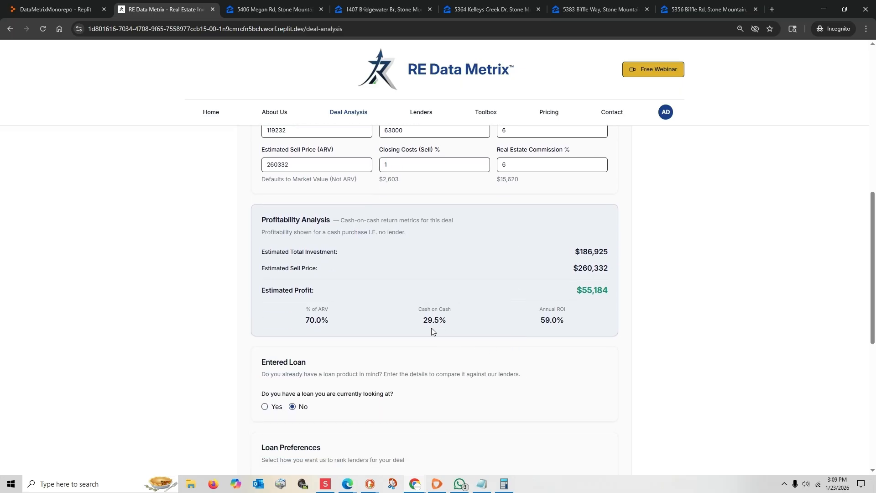
pyautogui.moveTo(423, 325); pyautogui.dragTo(470, 327)
pyautogui.scroll(-2, 463, 355)
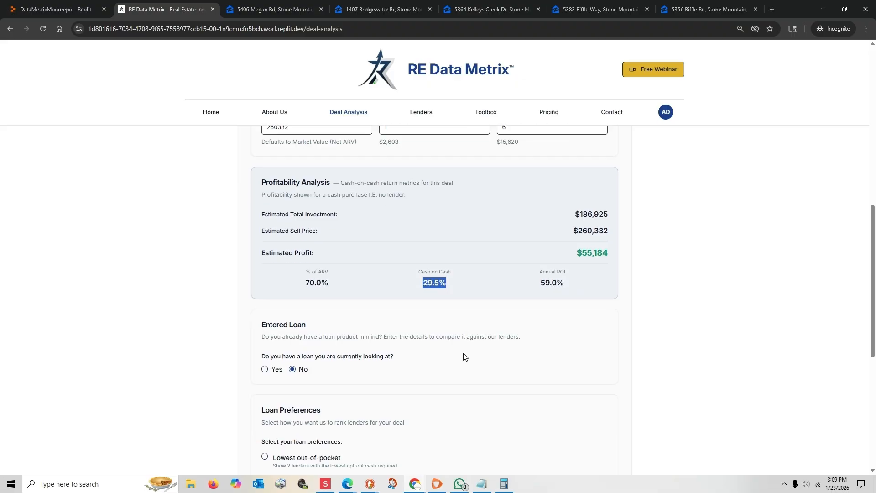
# Step: Add an entered loan with 90% max lend on purchase, 100% on rehab, 12% interest, 4 points and 75% max loan to ARV
pyautogui.click(274, 318)
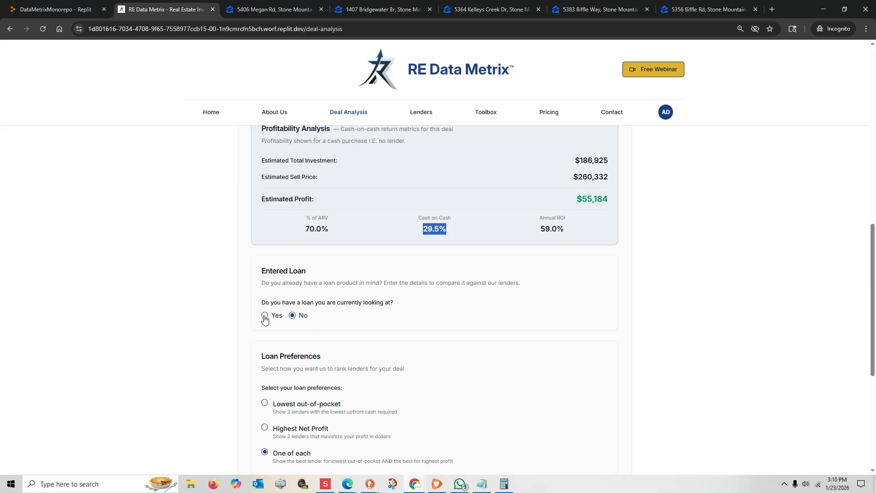
pyautogui.click(295, 356)
pyautogui.write('90')
pyautogui.click(451, 359)
pyautogui.write('100')
pyautogui.click(301, 391)
pyautogui.write('12')
pyautogui.press('Tab')
pyautogui.write('4')
pyautogui.click(528, 395)
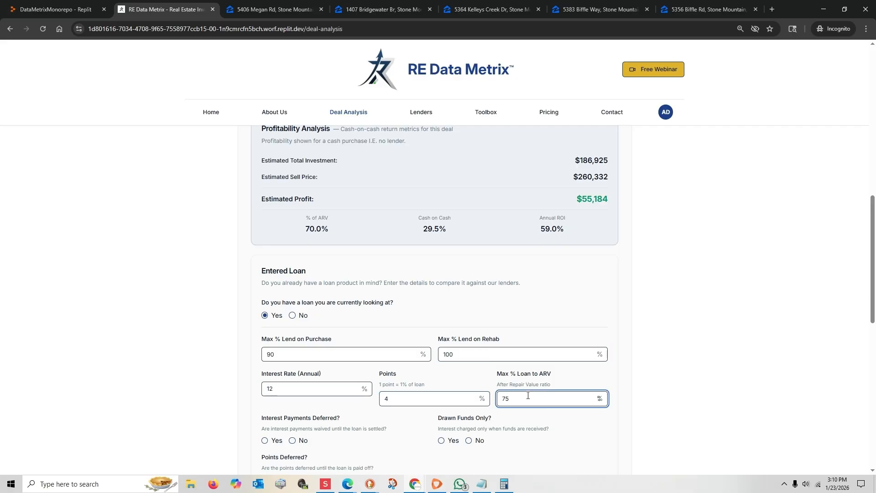
# Step: Answer No to deferred interest, drawn funds only and deferred points, then mark the appraisal as required with a 600 fee
pyautogui.click(468, 440)
pyautogui.click(292, 441)
pyautogui.scroll(-2, 292, 440)
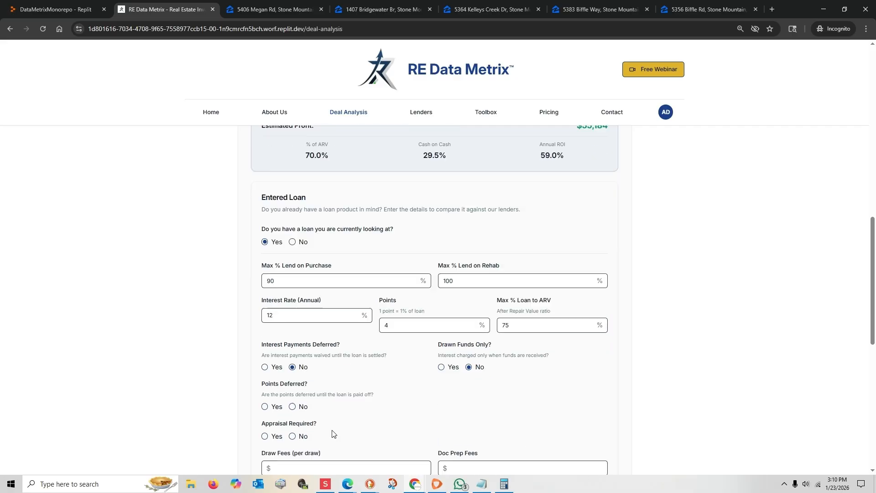
pyautogui.click(293, 389)
pyautogui.click(265, 418)
pyautogui.click(277, 451)
pyautogui.write('600')
# Step: Go through the entered loan's draw and doc prep fees, and continue to the analysis results
pyautogui.scroll(-2, 338, 414)
pyautogui.click(294, 395)
pyautogui.click(460, 396)
pyautogui.scroll(-3, 451, 390)
pyautogui.click(587, 435)
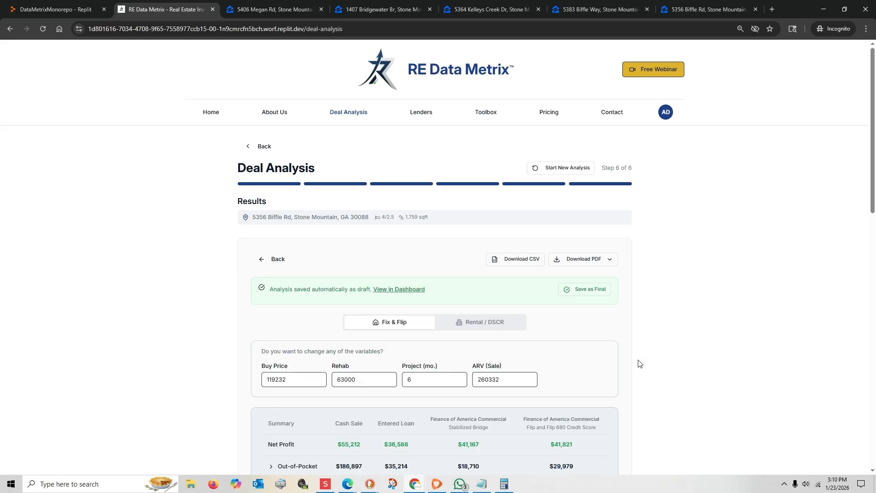
# Step: Compare the cash sale, entered loan and matched lenders in the Fix & Flip summary, expanding and collapsing the Loan Terms
pyautogui.scroll(-4, 640, 364)
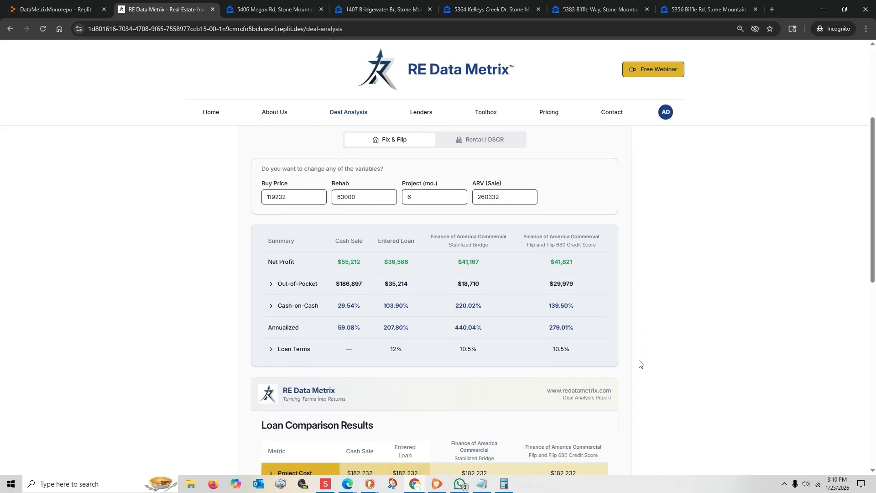
pyautogui.scroll(-1, 640, 364)
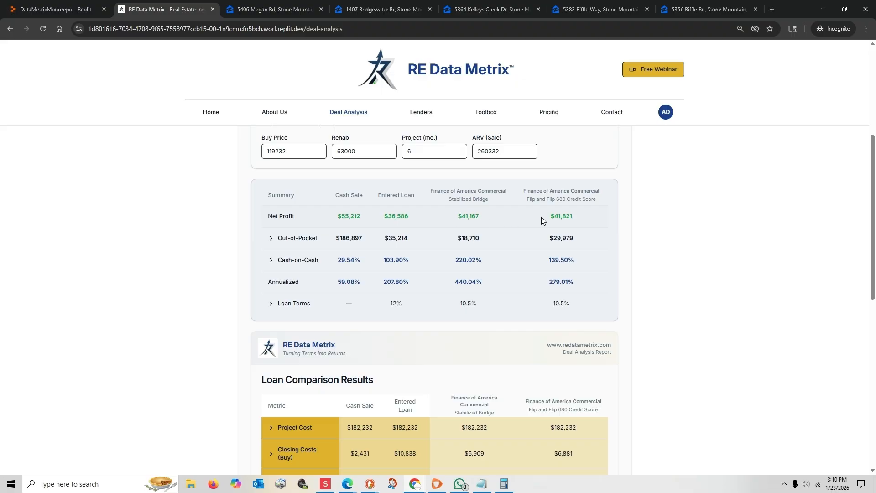
pyautogui.click(271, 303)
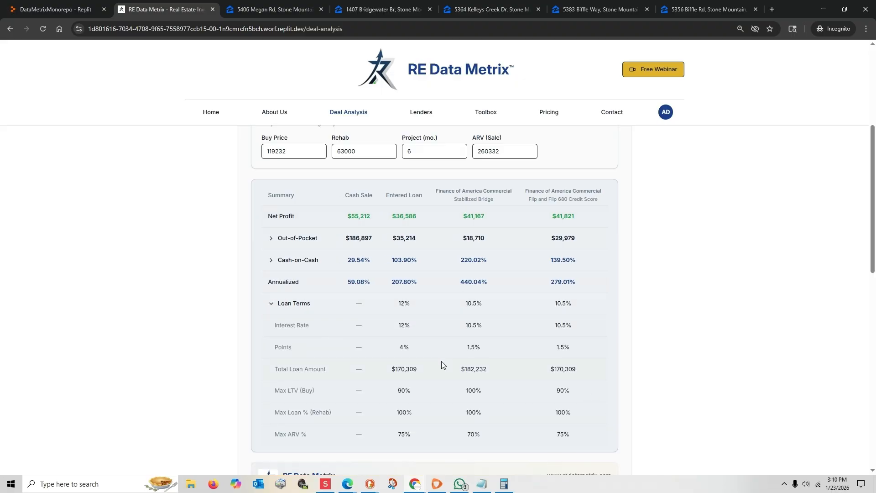
pyautogui.click(270, 304)
# Step: Examine the Lender Fees, Carrying Costs and Selling Costs breakdowns in the Loan Comparison Results
pyautogui.scroll(-3, 268, 283)
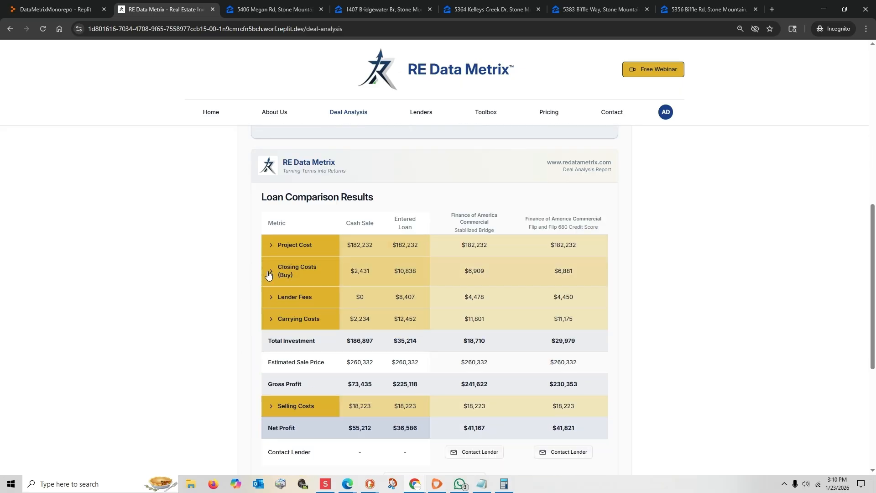
pyautogui.click(271, 297)
pyautogui.click(270, 297)
pyautogui.click(270, 322)
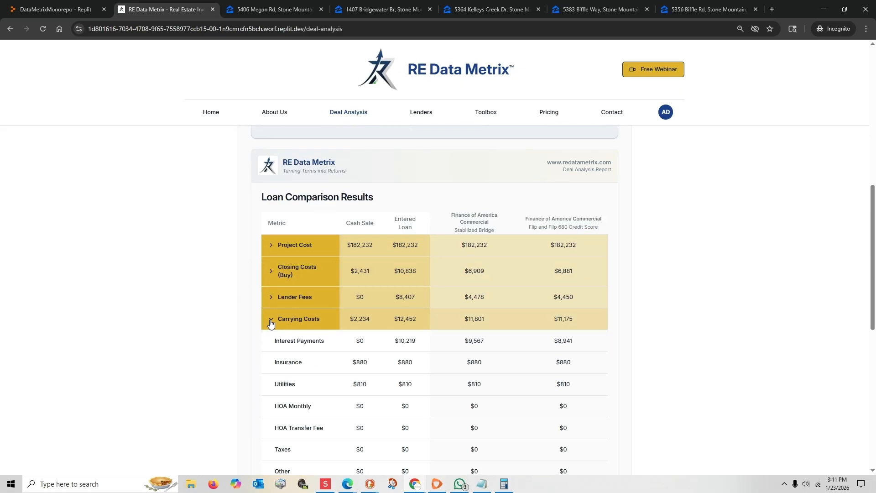
pyautogui.click(271, 321)
pyautogui.scroll(-2, 271, 342)
pyautogui.moveTo(270, 293); pyautogui.dragTo(465, 294)
pyautogui.click(269, 318)
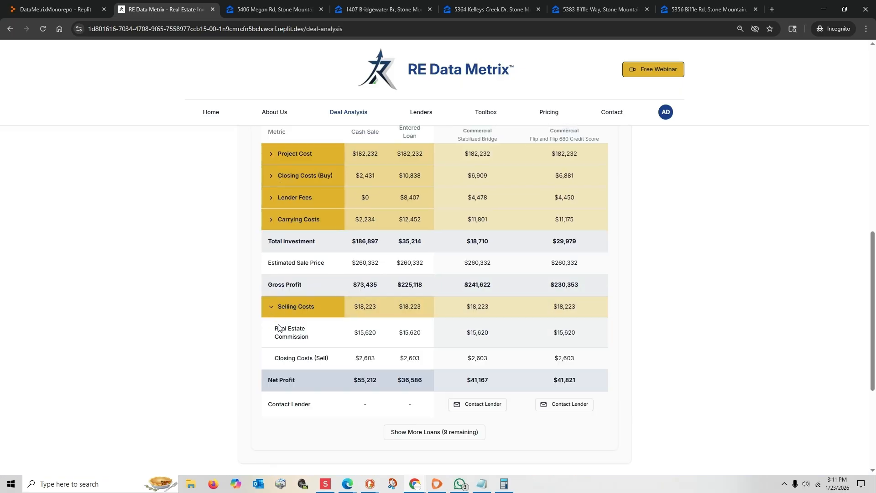
# Step: Open the Deals Analyzed history from the dashboard, look through the saved deals, and return to the site's home page
pyautogui.scroll(-1, 280, 327)
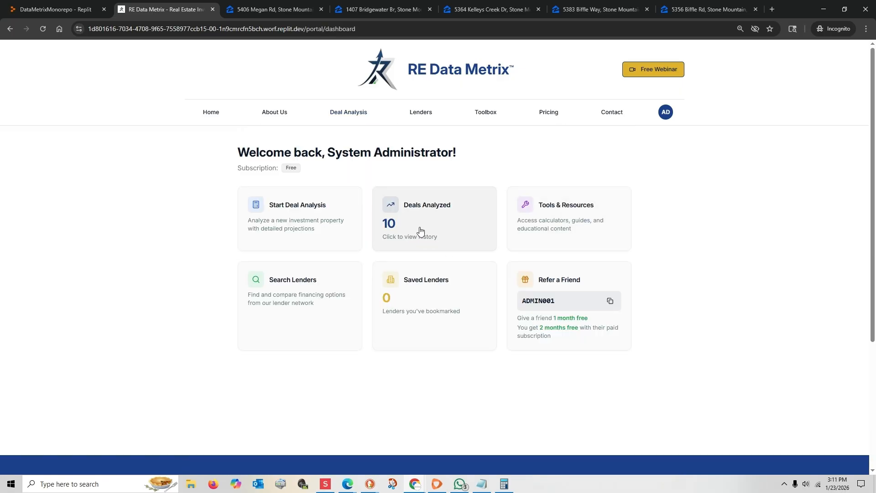
pyautogui.click(423, 226)
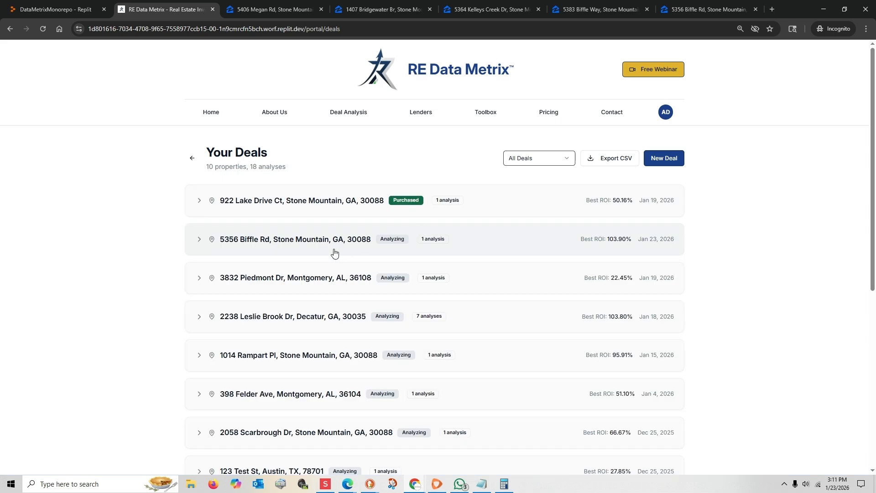
pyautogui.scroll(-5, 274, 274)
pyautogui.scroll(3, 289, 299)
pyautogui.scroll(2, 292, 304)
pyautogui.click(425, 75)
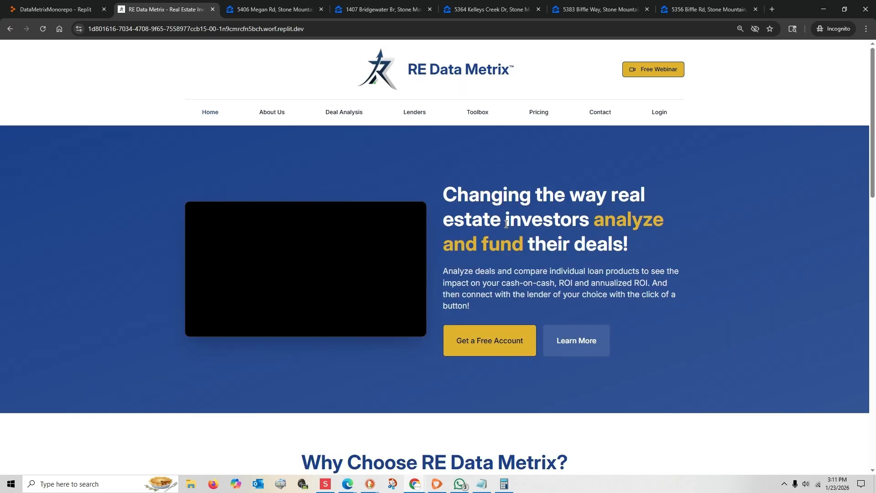